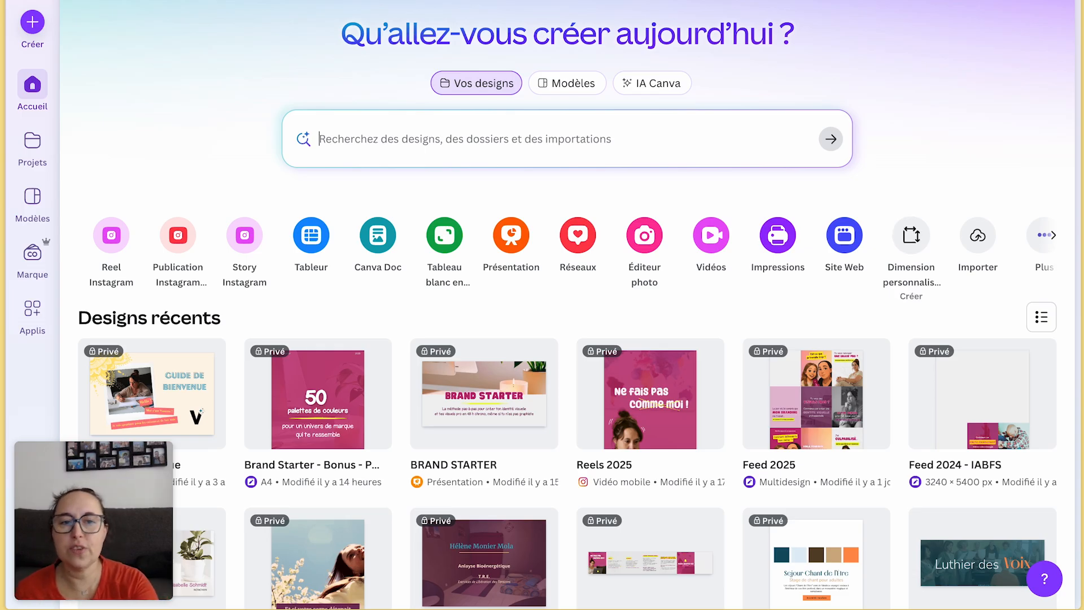
- Create a new custom-size design measuring 3240 × 5400 px
{"action": "left_click", "coordinate": [911, 236]}
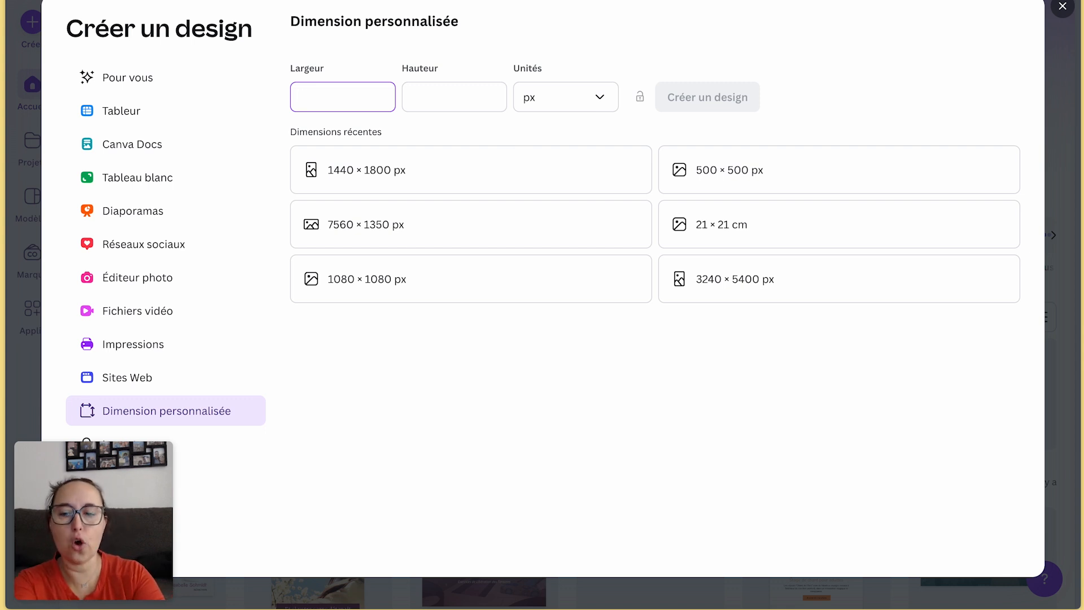
{"action": "type", "text": "3240"}
{"action": "left_click", "coordinate": [465, 97]}
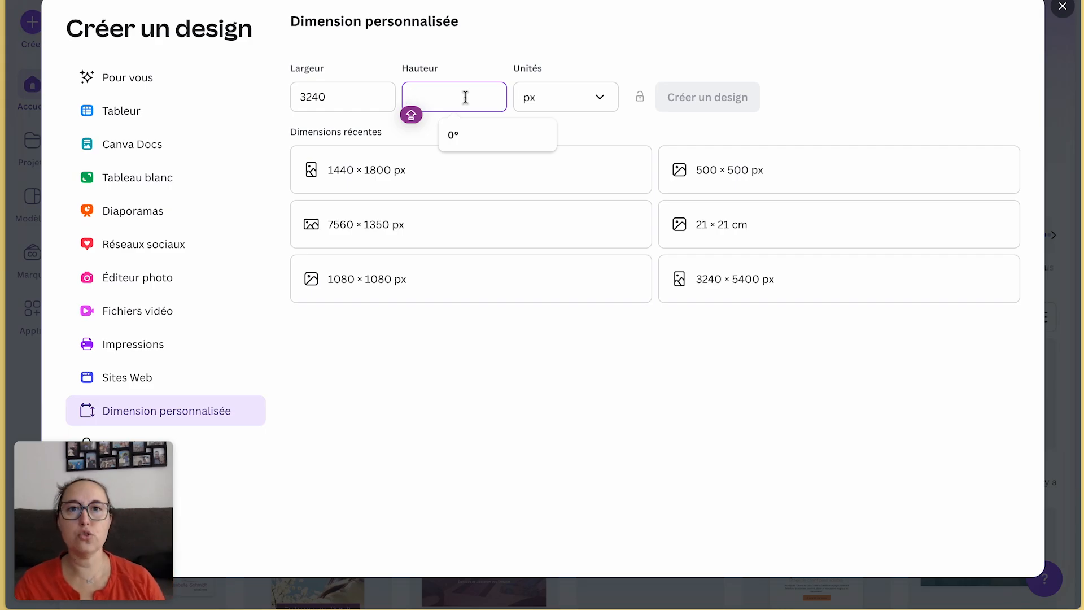
{"action": "type", "text": "5400"}
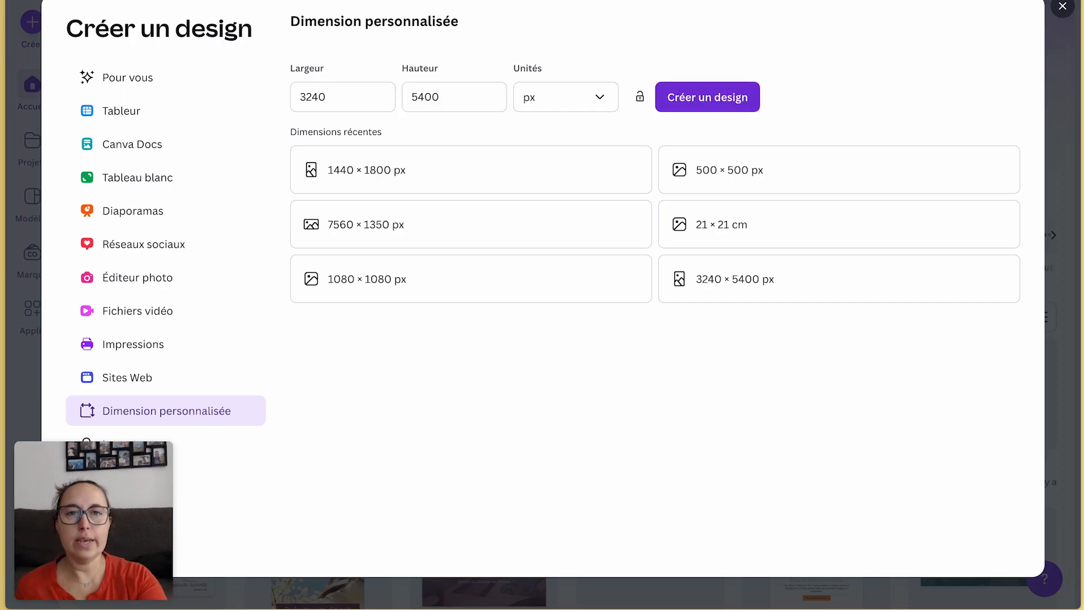
{"action": "left_click", "coordinate": [721, 100]}
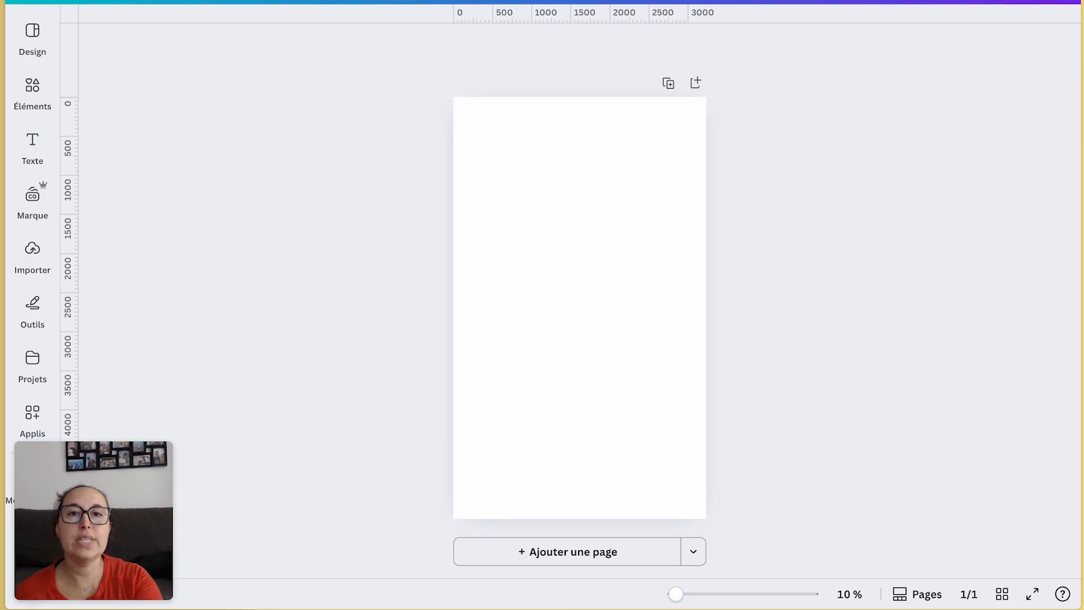
- Set up custom guides for the page with 3 columns and 0 px column spacing
{"action": "left_click", "coordinate": [79, 1]}
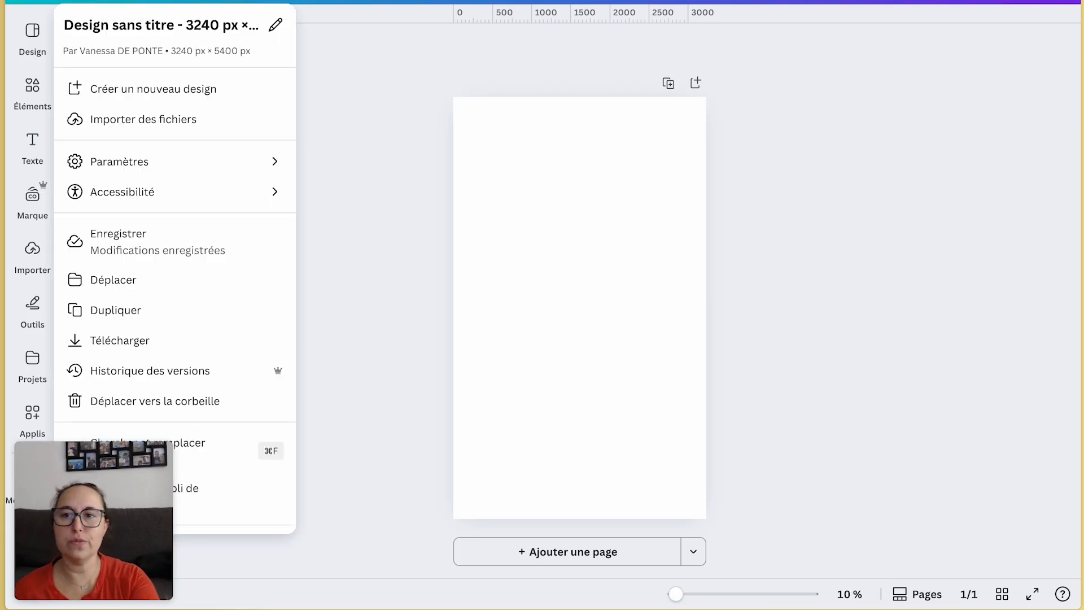
{"action": "left_click", "coordinate": [133, 158]}
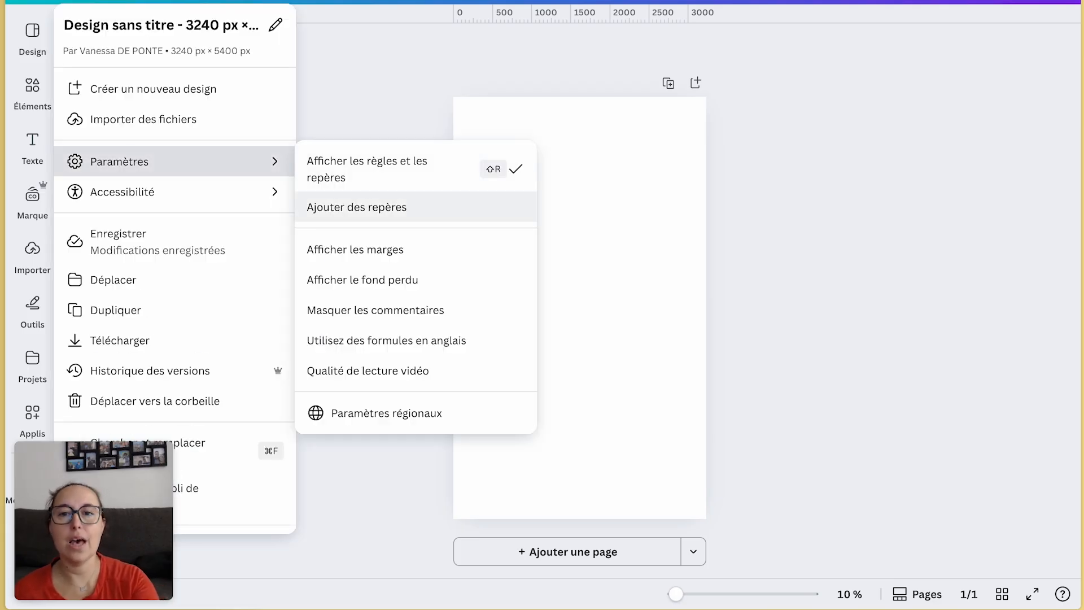
{"action": "left_click", "coordinate": [338, 210]}
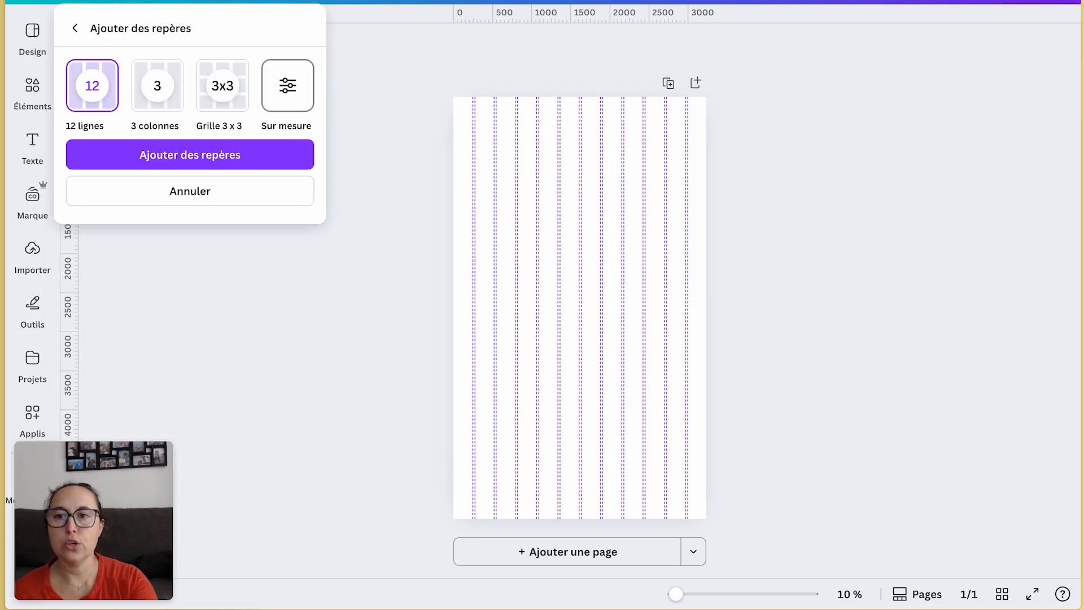
{"action": "left_click", "coordinate": [287, 85]}
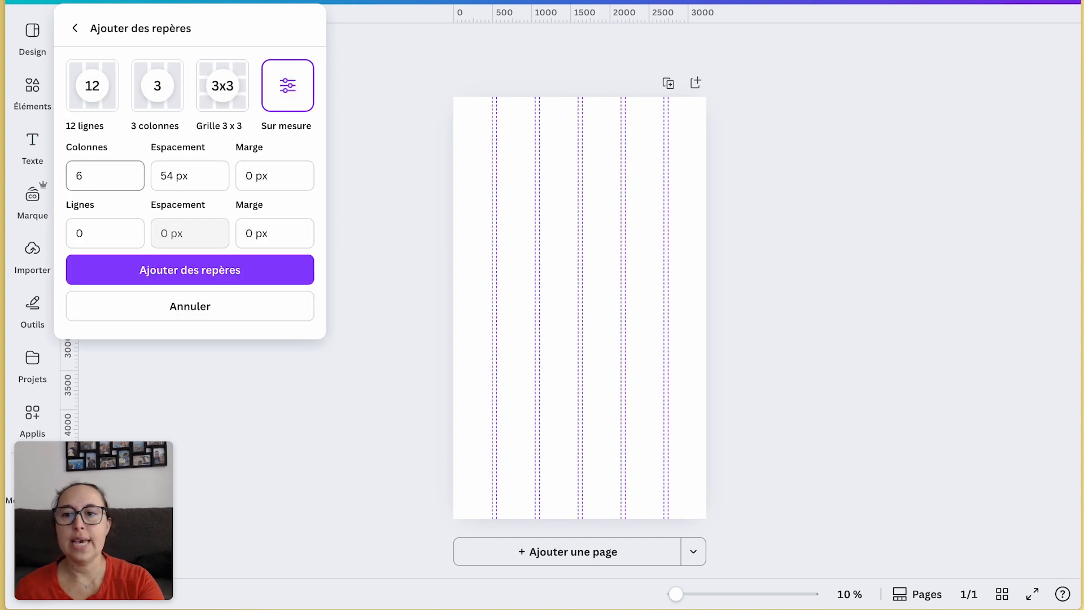
{"action": "left_click", "coordinate": [72, 176]}
{"action": "key", "text": "Delete"}
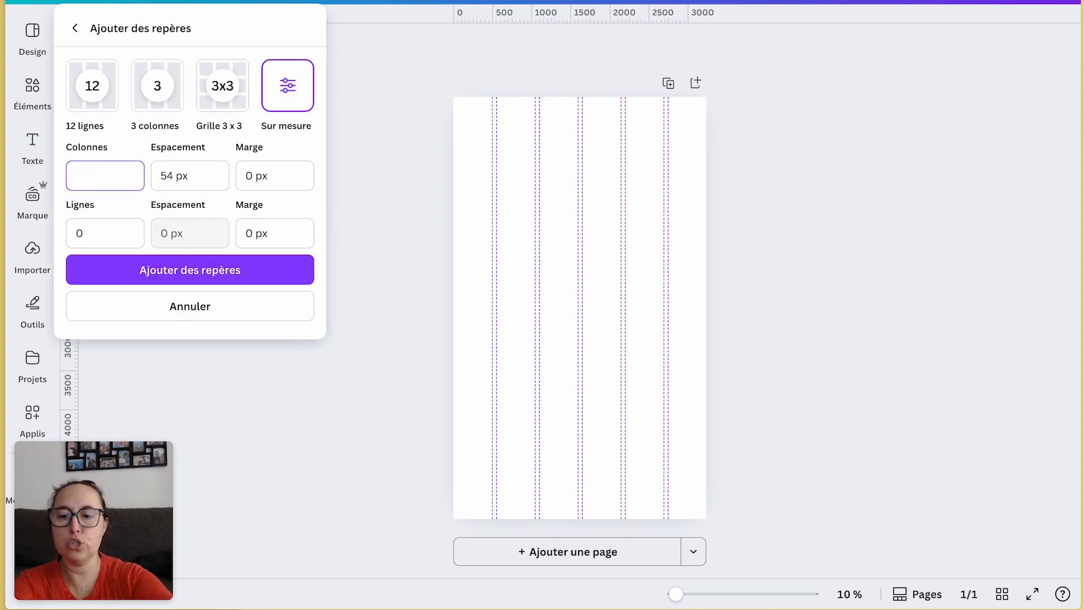
{"action": "type", "text": "3"}
{"action": "key", "text": "Tab"}
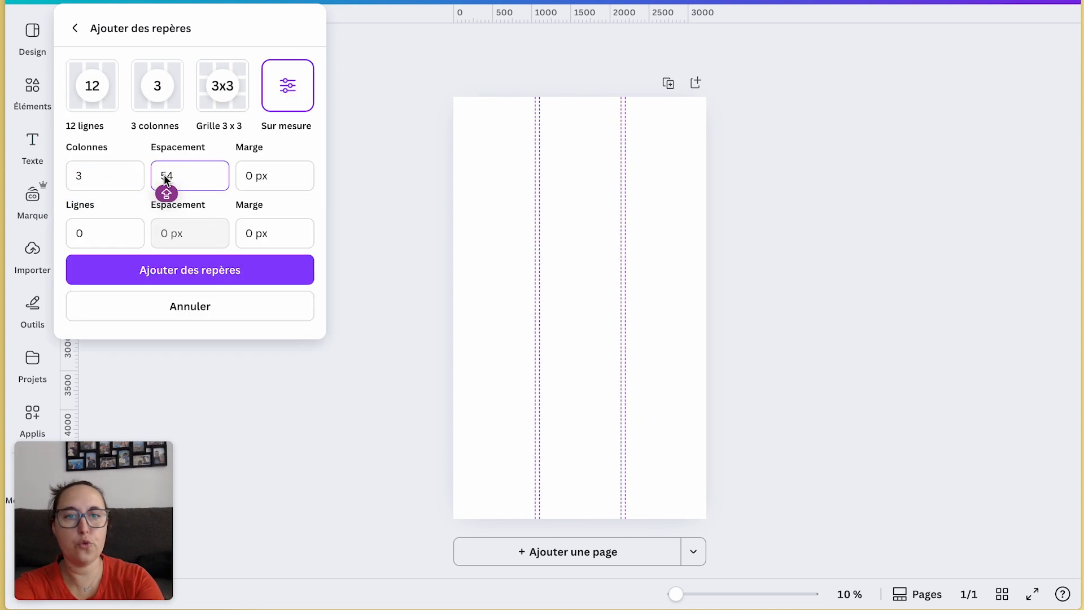
{"action": "type", "text": "0"}
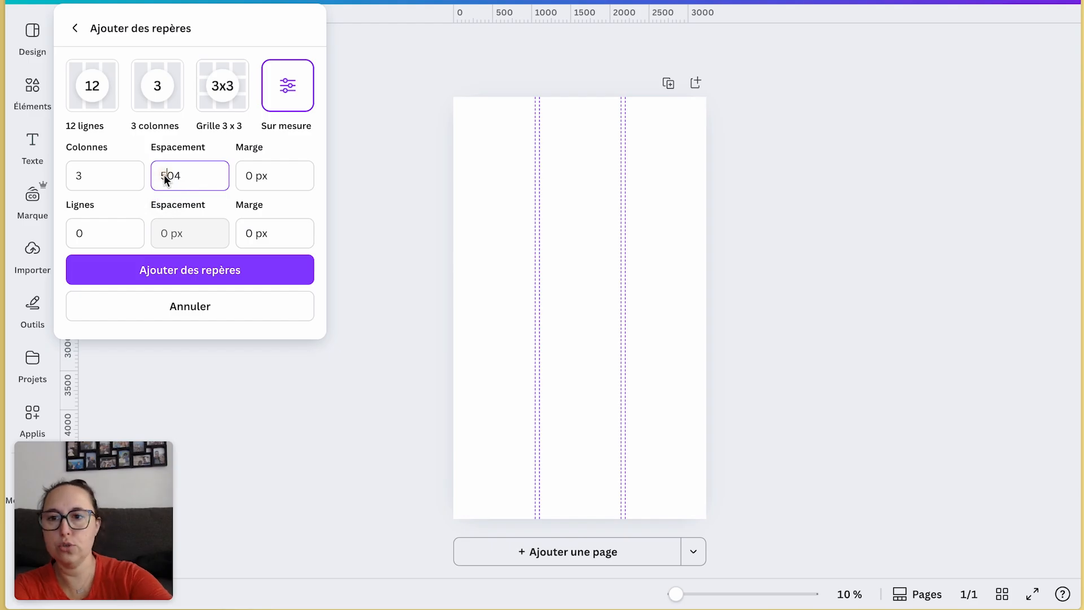
{"action": "type", "text": "0"}
{"action": "key", "text": "Tab"}
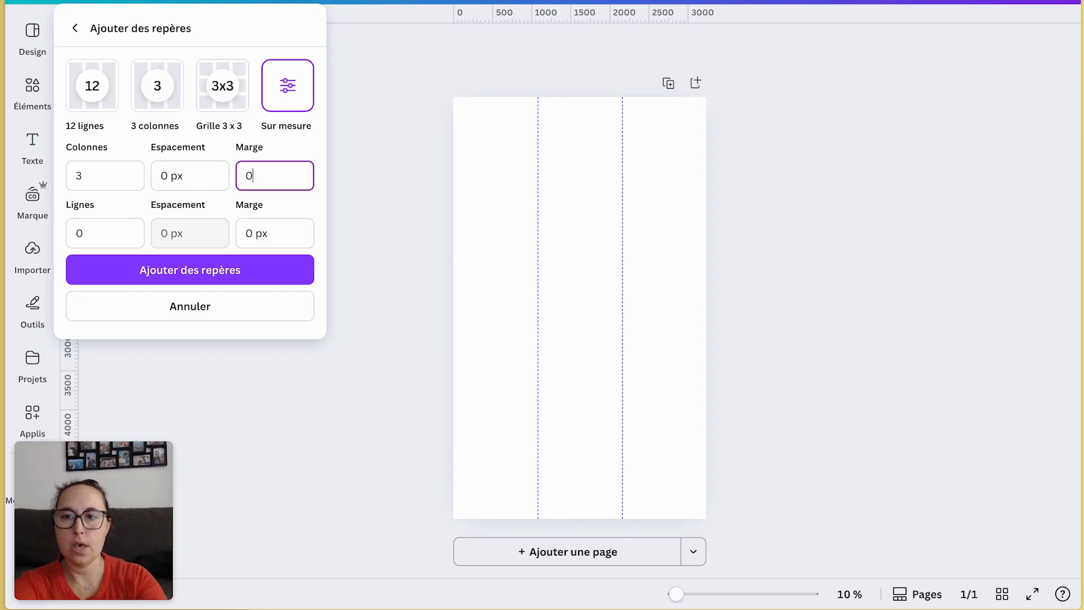
- Set the custom guides to 4 rows and add the resulting grid to the page
{"action": "left_click", "coordinate": [91, 240]}
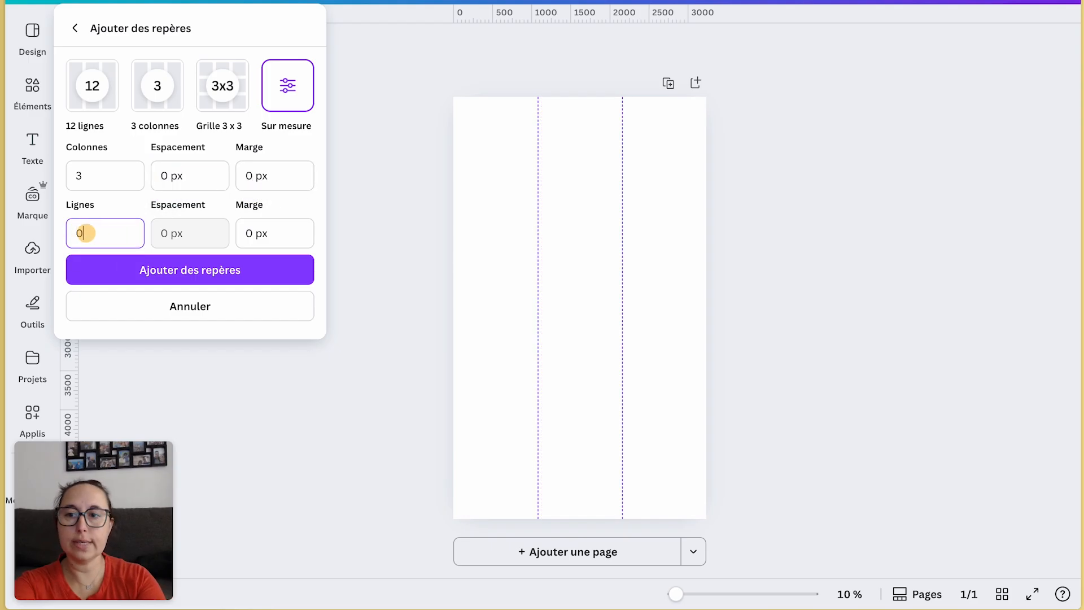
{"action": "type", "text": "4"}
{"action": "key", "text": "BackSpace"}
{"action": "key", "text": "BackSpace"}
{"action": "type", "text": "4"}
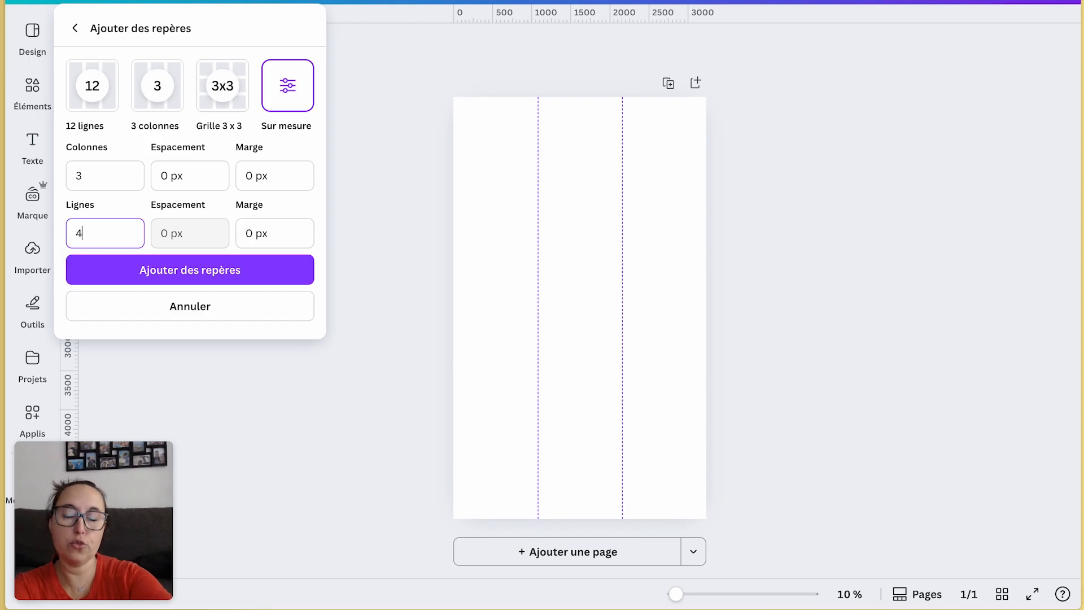
{"action": "key", "text": "Tab"}
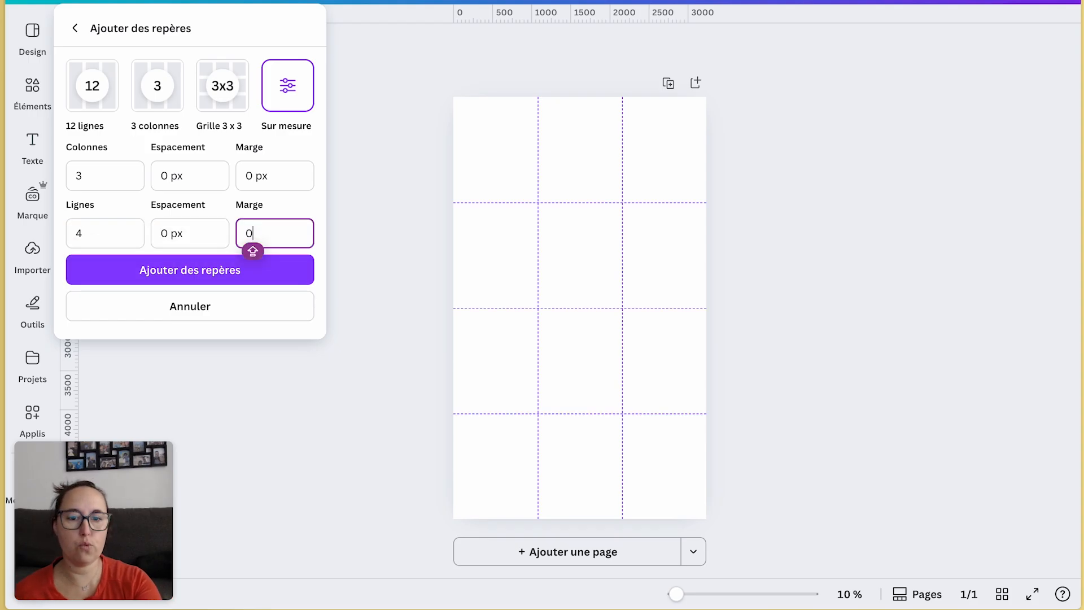
{"action": "left_click", "coordinate": [190, 270]}
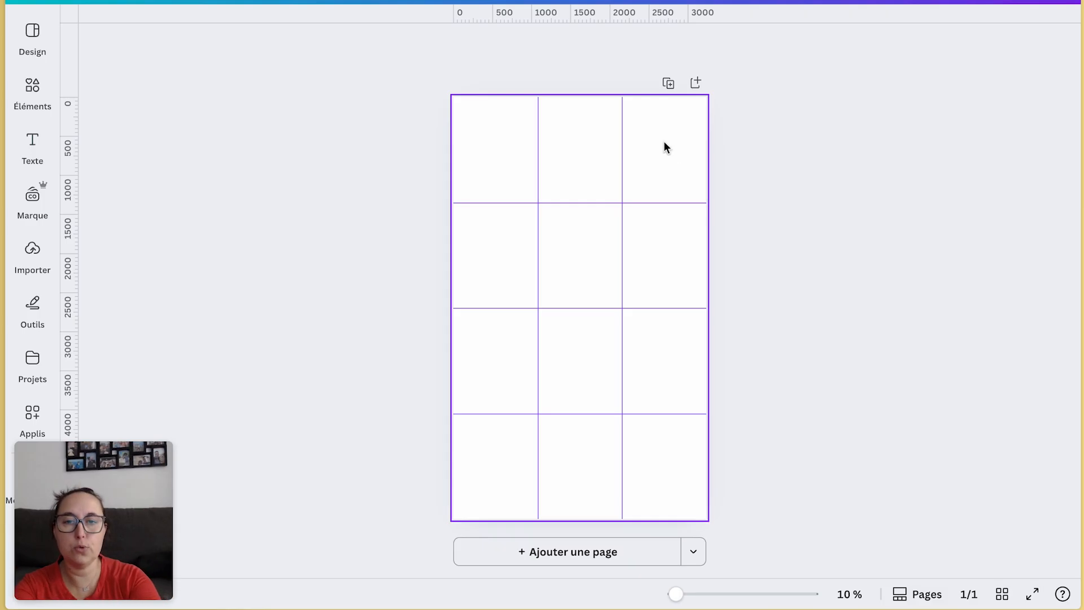
- Add a square shape to the page and place it in the middle column's second cell, against the column's left guide
{"action": "scroll", "coordinate": [664, 141], "scroll_direction": "up", "scroll_amount": 6}
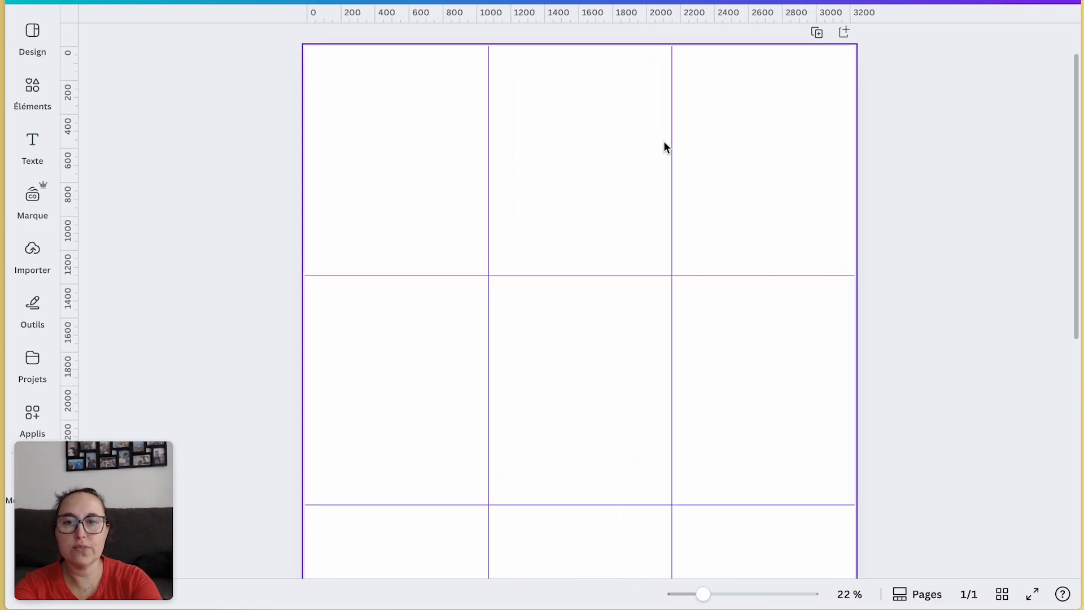
{"action": "scroll", "coordinate": [663, 141], "scroll_direction": "up", "scroll_amount": 3}
{"action": "scroll", "coordinate": [380, 191], "scroll_direction": "up", "scroll_amount": 2}
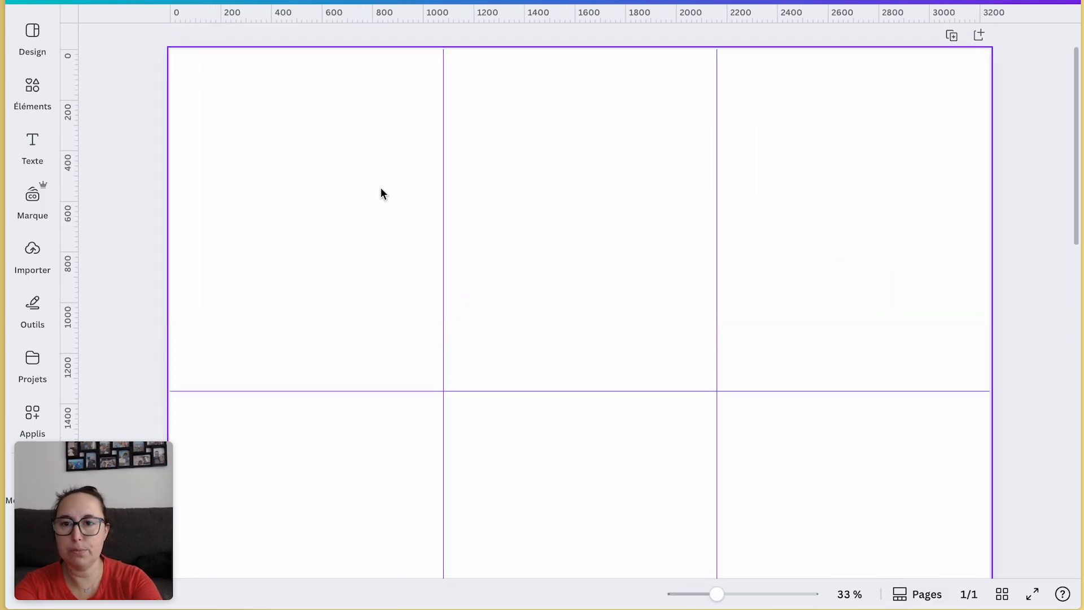
{"action": "left_click", "coordinate": [32, 90]}
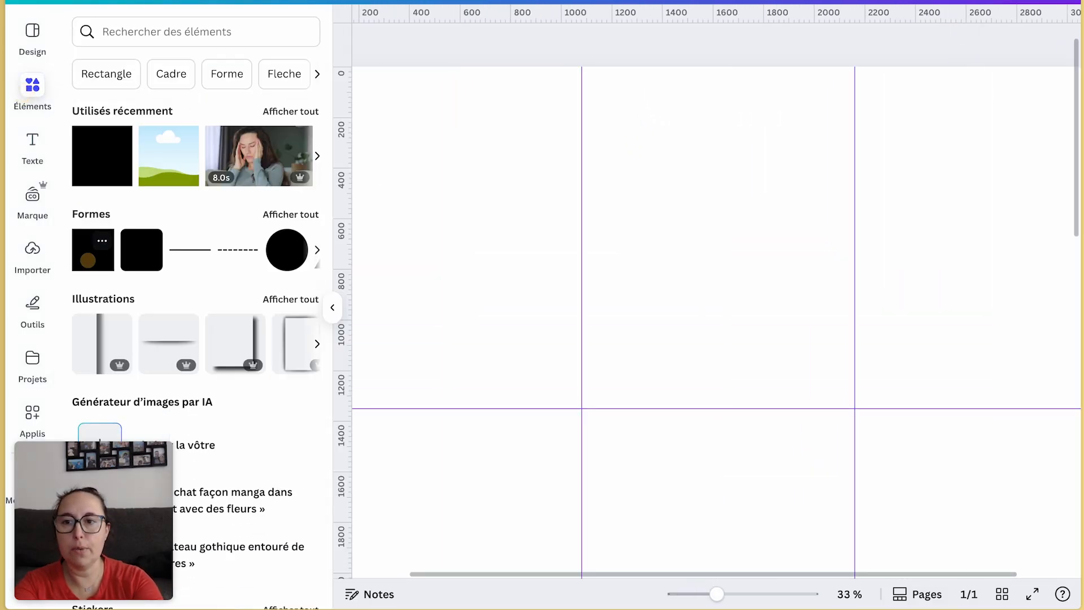
{"action": "left_click", "coordinate": [88, 255]}
{"action": "key", "text": "Escape"}
{"action": "key", "text": "Escape"}
{"action": "scroll", "coordinate": [769, 281], "scroll_direction": "down", "scroll_amount": 4}
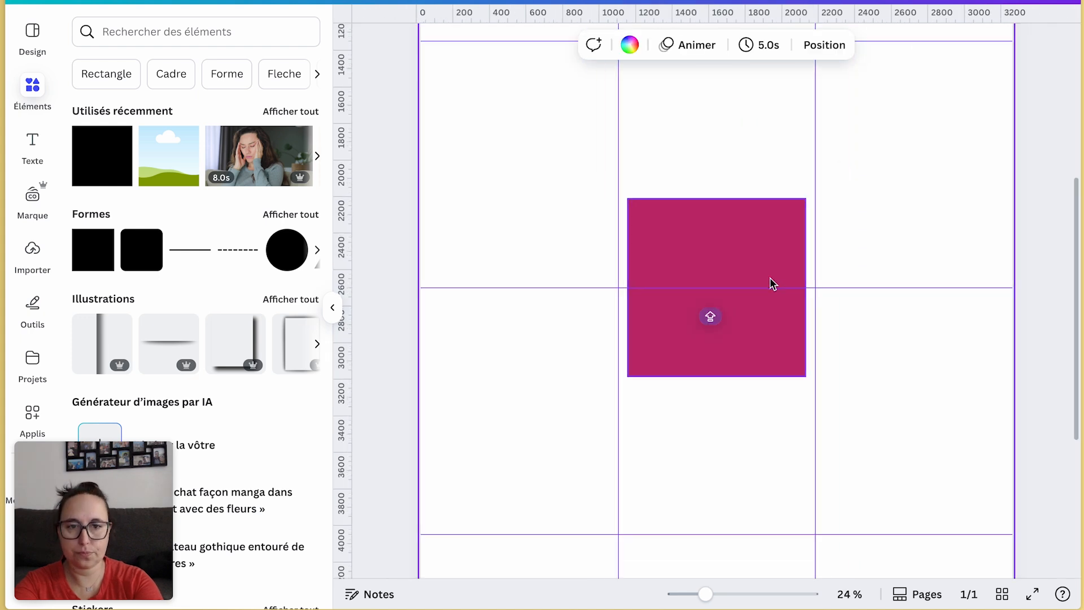
{"action": "scroll", "coordinate": [773, 283], "scroll_direction": "up", "scroll_amount": 1}
{"action": "left_click_drag", "start_coordinate": [720, 295], "coordinate": [714, 174]}
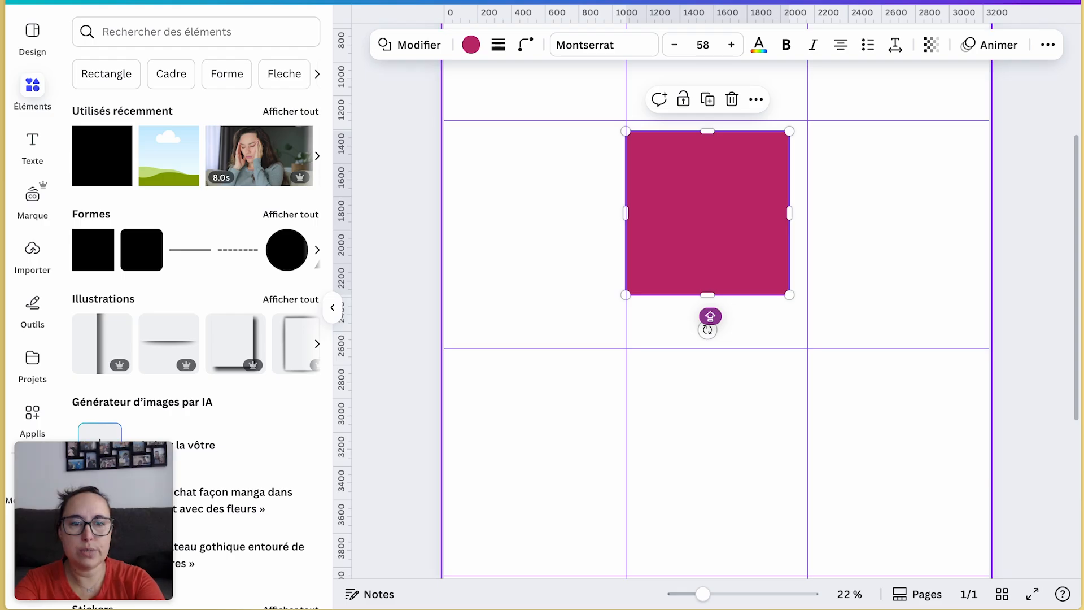
- Widen the square to the column's full width, lengthen it to match, and move it into the middle cell of the first row
{"action": "left_click_drag", "start_coordinate": [789, 213], "coordinate": [805, 205]}
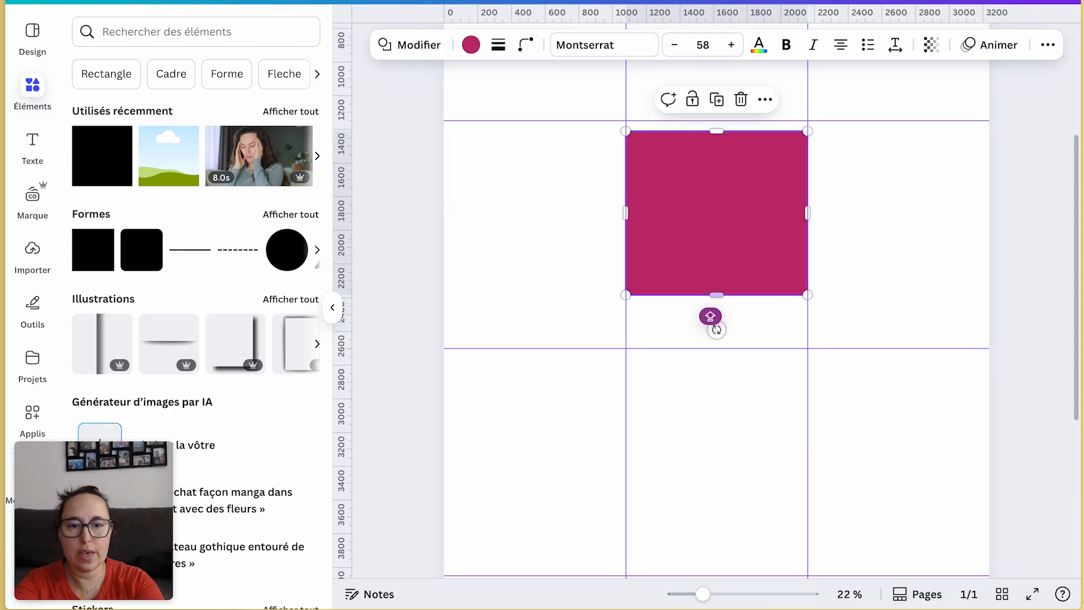
{"action": "left_click_drag", "start_coordinate": [717, 294], "coordinate": [716, 311]}
{"action": "scroll", "coordinate": [706, 181], "scroll_direction": "up", "scroll_amount": 3}
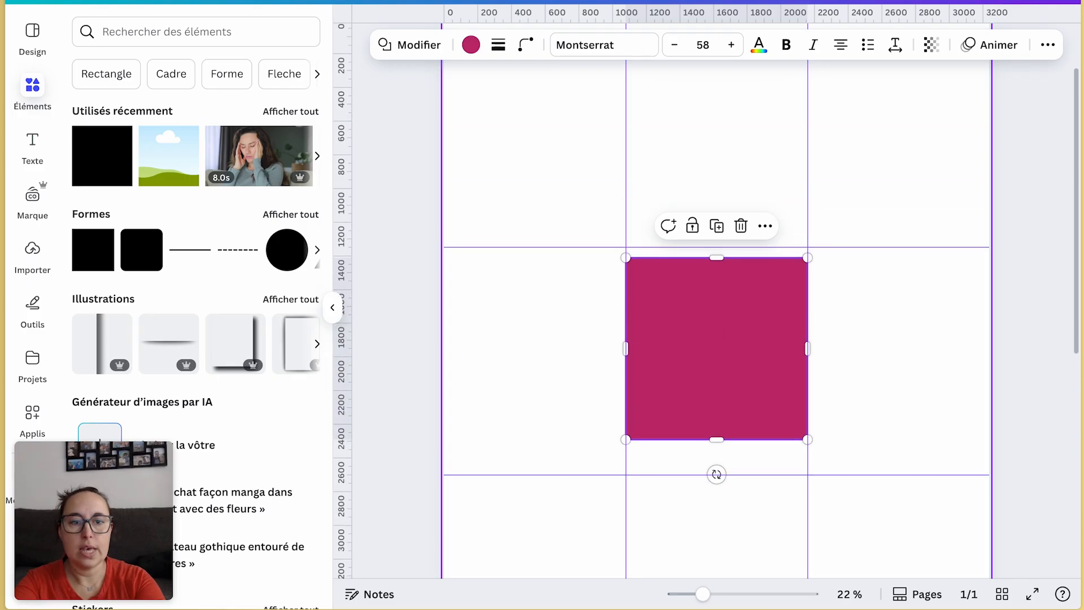
{"action": "mouse_move", "coordinate": [694, 383]}
{"action": "left_mouse_down"}
{"action": "mouse_move", "coordinate": [559, 191]}
{"action": "mouse_move", "coordinate": [512, 170]}
{"action": "mouse_move", "coordinate": [515, 155]}
{"action": "mouse_move", "coordinate": [516, 177]}
{"action": "mouse_move", "coordinate": [513, 143]}
{"action": "mouse_move", "coordinate": [513, 186]}
{"action": "mouse_move", "coordinate": [510, 150]}
{"action": "mouse_move", "coordinate": [513, 195]}
{"action": "mouse_move", "coordinate": [511, 170]}
{"action": "mouse_move", "coordinate": [723, 182]}
{"action": "left_mouse_up"}
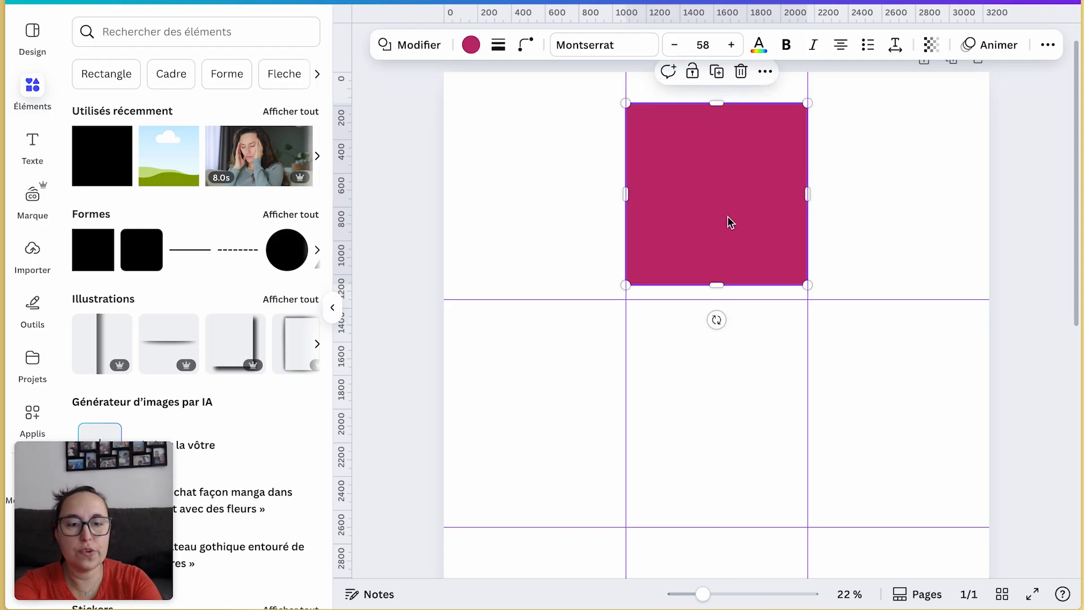
- Duplicate the square into the first cell of the first row and recolour the copy mauve from the VDP 2025 palette
{"action": "left_click_drag", "start_coordinate": [727, 215], "coordinate": [540, 211]}
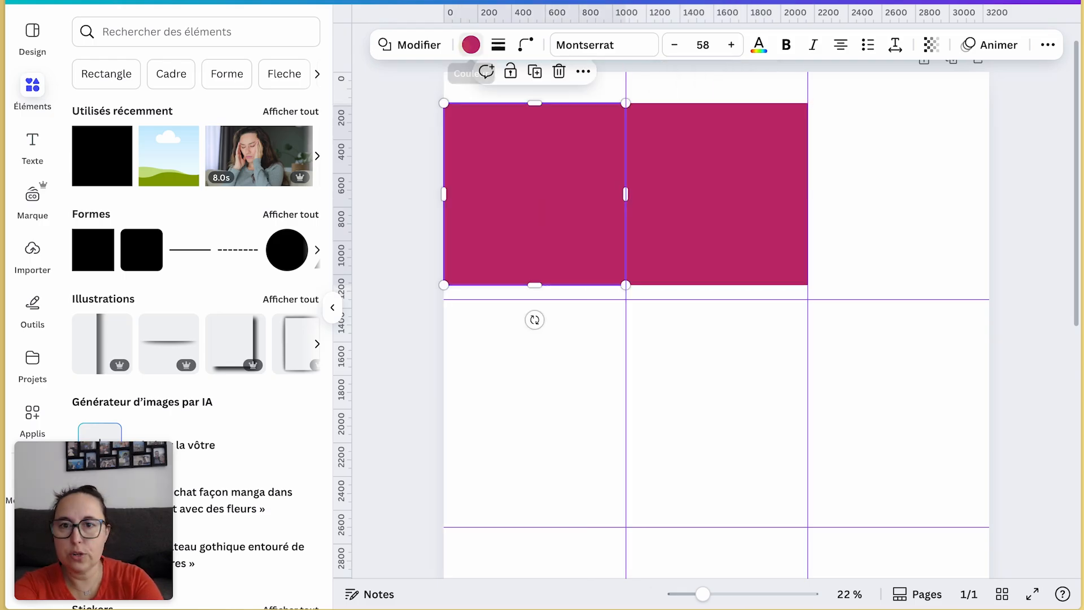
{"action": "left_click", "coordinate": [471, 45]}
{"action": "left_click", "coordinate": [305, 236]}
{"action": "left_click", "coordinate": [747, 353]}
- Stretch the mauve copy up to the page edge and down to the first row guide so it fills the cell
{"action": "left_click", "coordinate": [574, 214]}
{"action": "left_click_drag", "start_coordinate": [534, 104], "coordinate": [525, 72]}
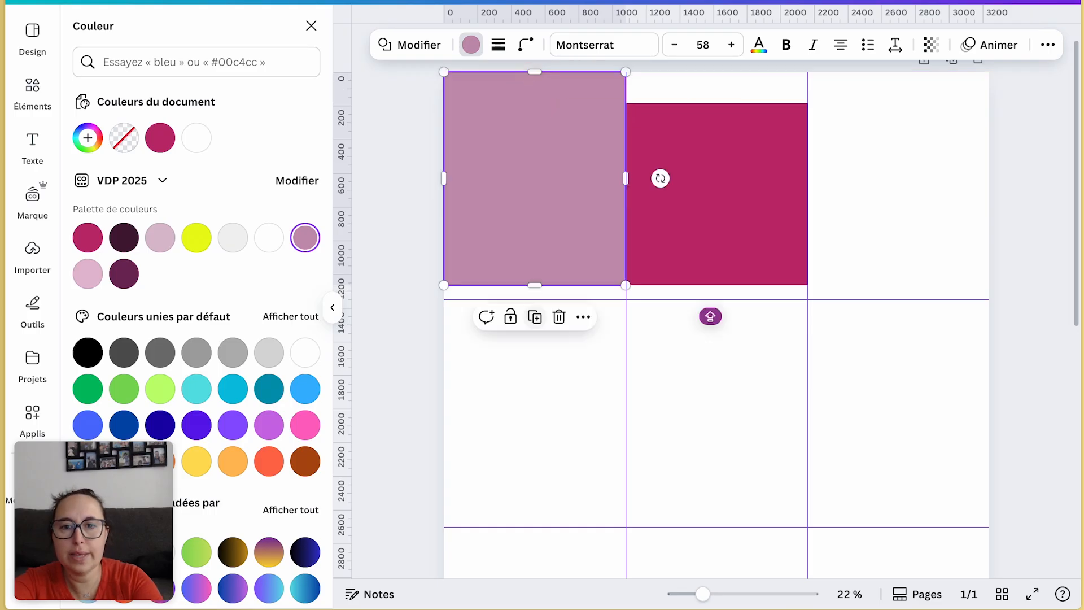
{"action": "left_click_drag", "start_coordinate": [534, 285], "coordinate": [534, 299]}
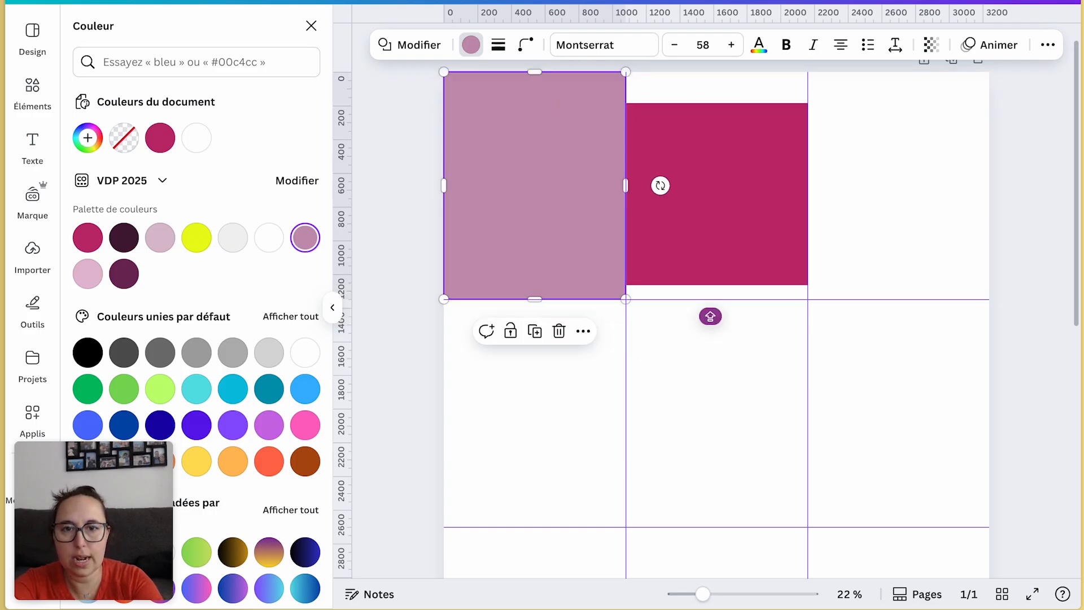
- Move the magenta square onto the mauve rectangle, vertically centred at Y 135 px, and bring it to the front
{"action": "left_click", "coordinate": [724, 180]}
{"action": "left_click_drag", "start_coordinate": [724, 180], "coordinate": [543, 197]}
{"action": "left_click", "coordinate": [1047, 45]}
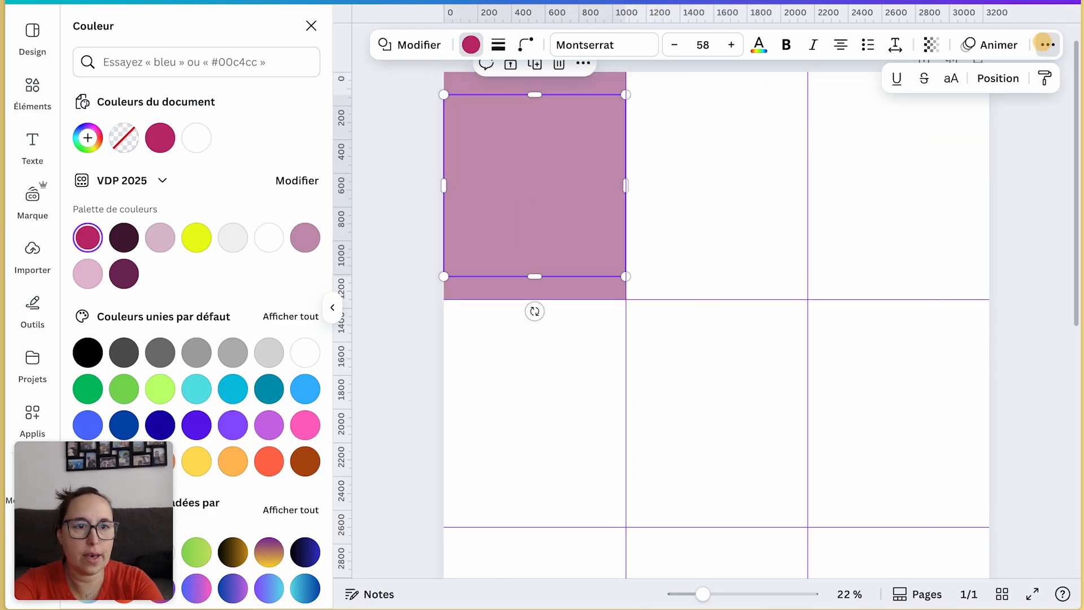
{"action": "left_click", "coordinate": [998, 78]}
{"action": "left_click", "coordinate": [144, 141]}
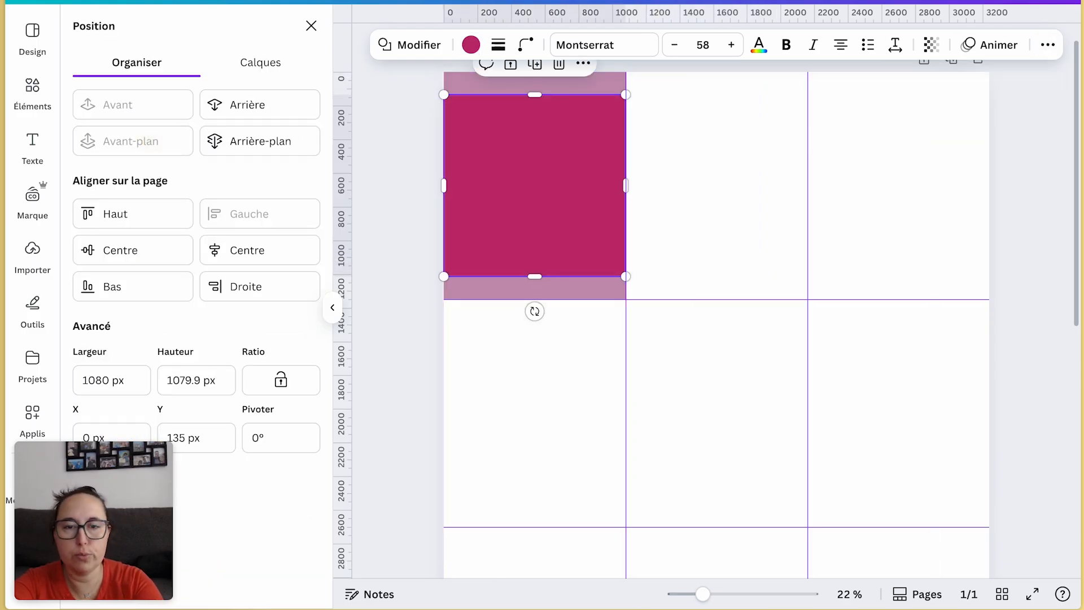
{"action": "mouse_move", "coordinate": [537, 177]}
{"action": "left_mouse_down"}
{"action": "mouse_move", "coordinate": [537, 166]}
{"action": "mouse_move", "coordinate": [536, 179]}
{"action": "left_mouse_up"}
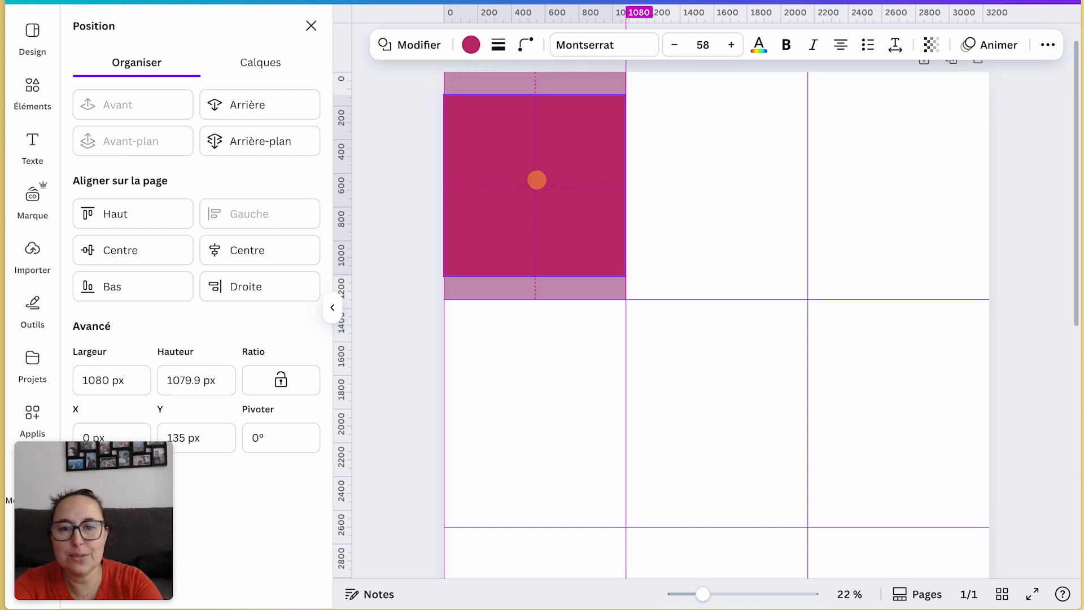
{"action": "left_click_drag", "start_coordinate": [535, 179], "coordinate": [535, 179]}
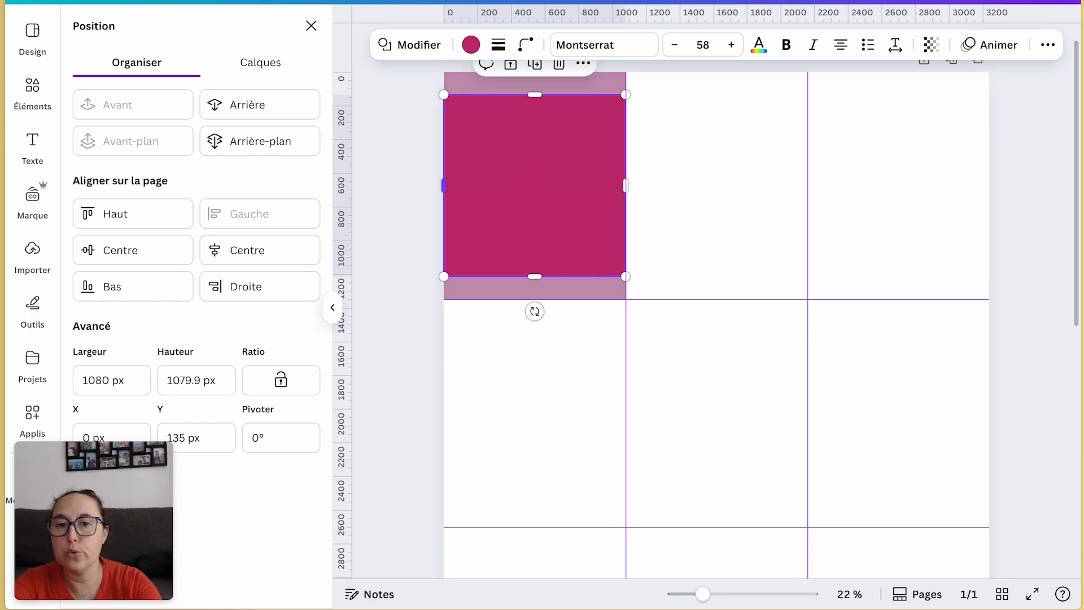
{"action": "left_click_drag", "start_coordinate": [424, 98], "coordinate": [627, 247]}
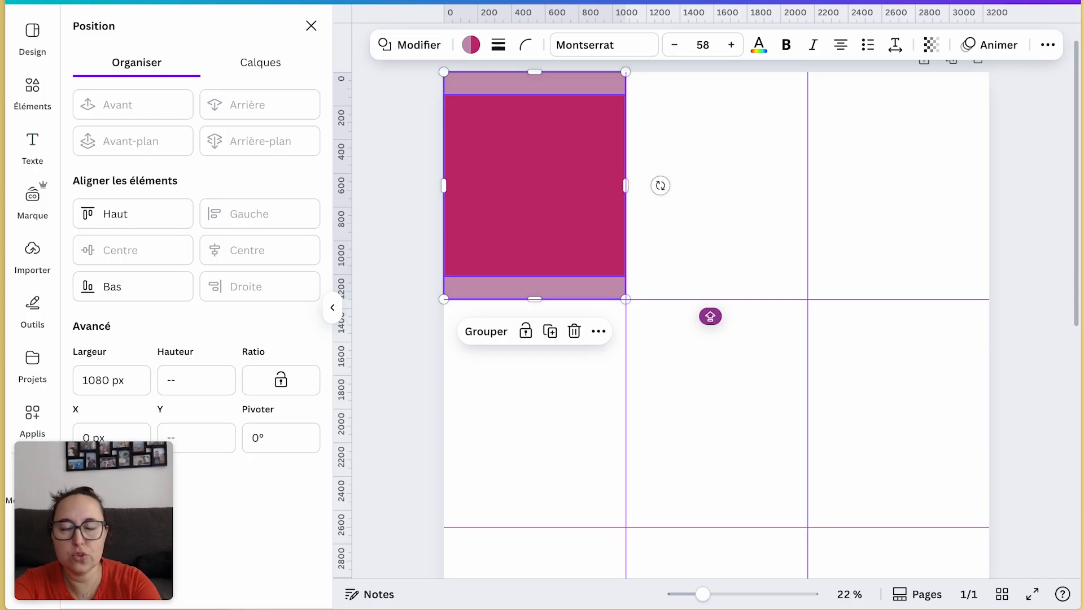
{"action": "left_click", "coordinate": [710, 316]}
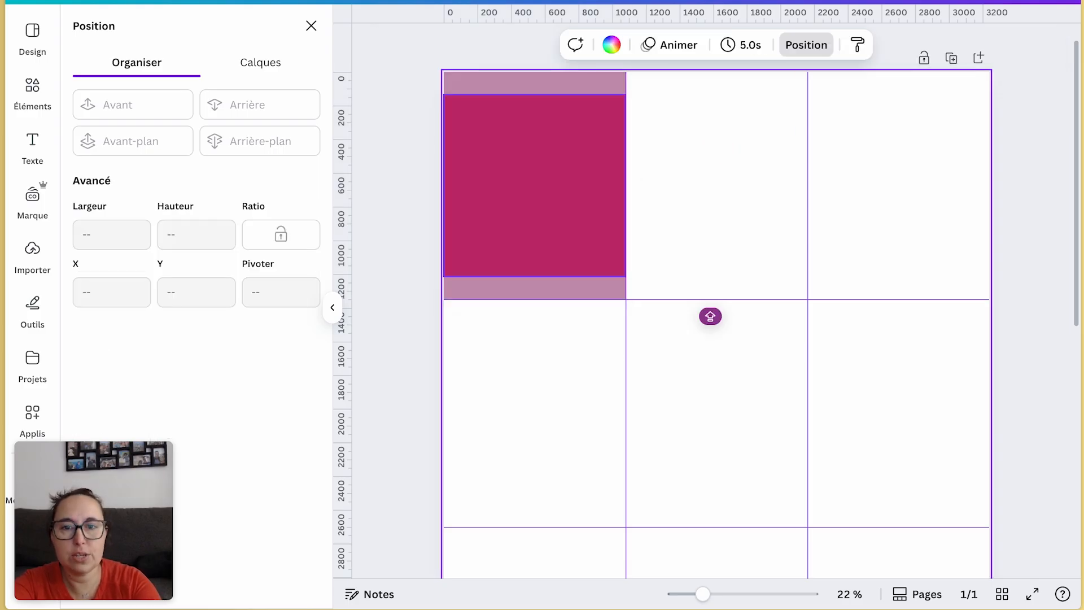
- Add two horizontal ruler guides aligned with the top and bottom edges of the magenta square
{"action": "scroll", "coordinate": [503, 138], "scroll_direction": "down", "scroll_amount": 1}
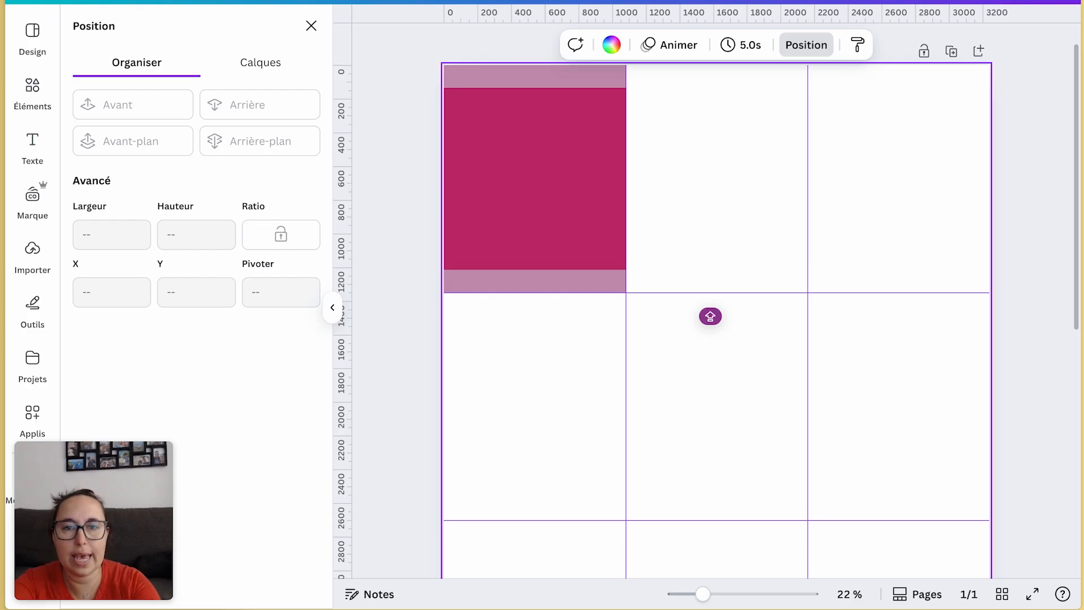
{"action": "left_click_drag", "start_coordinate": [489, 10], "coordinate": [489, 93]}
{"action": "left_click_drag", "start_coordinate": [496, 12], "coordinate": [495, 270]}
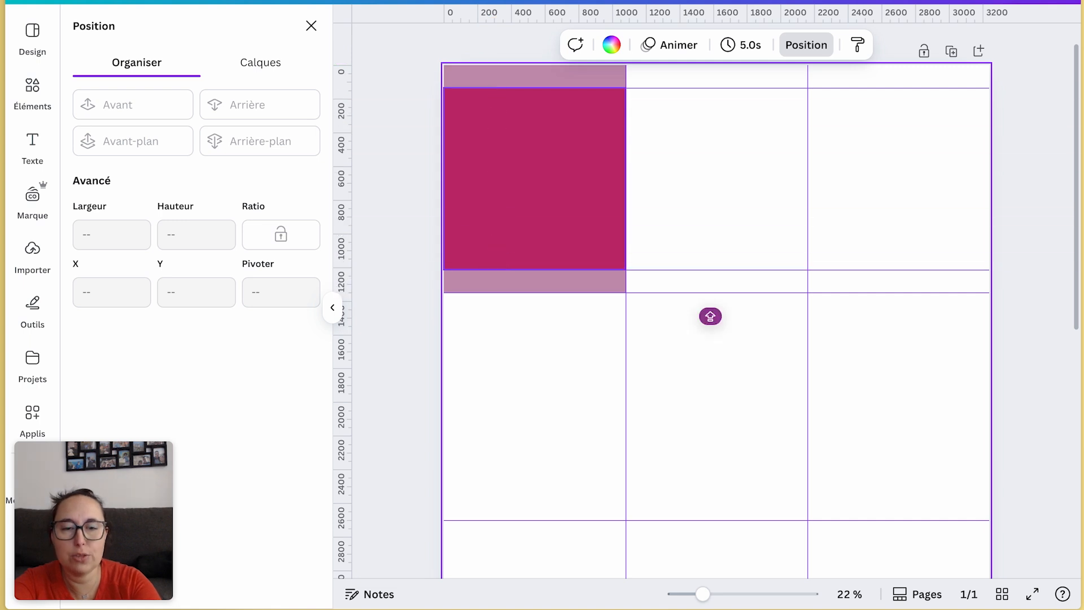
- Move the mauve rectangle and centred magenta square into the second row's first cell, and add horizontal guides along the square's top and bottom edges
{"action": "left_click_drag", "start_coordinate": [574, 169], "coordinate": [788, 391]}
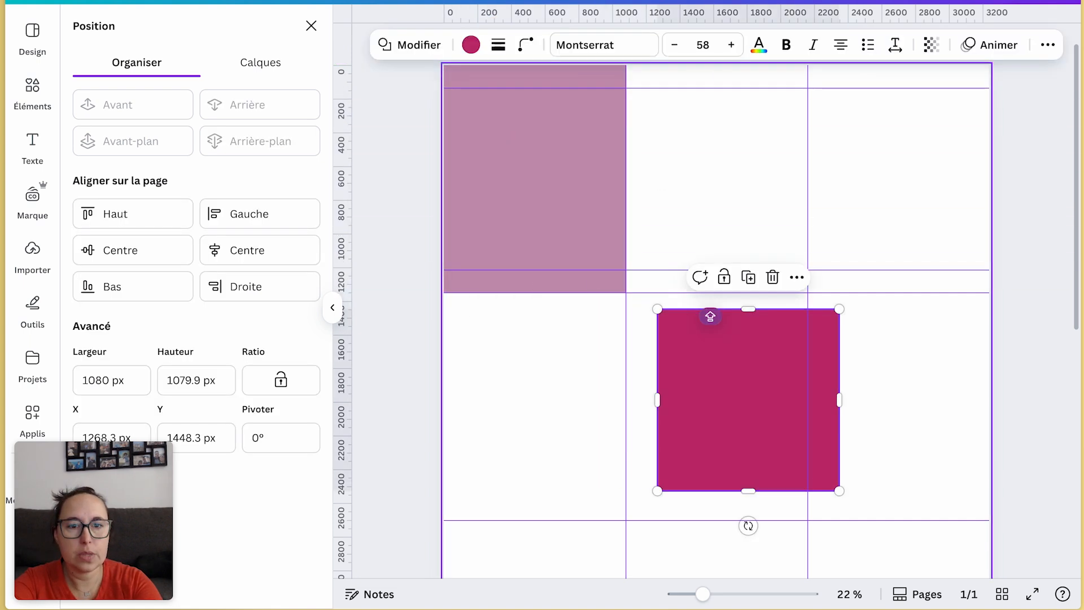
{"action": "scroll", "coordinate": [718, 140], "scroll_direction": "down", "scroll_amount": 1}
{"action": "scroll", "coordinate": [718, 140], "scroll_direction": "up", "scroll_amount": 2}
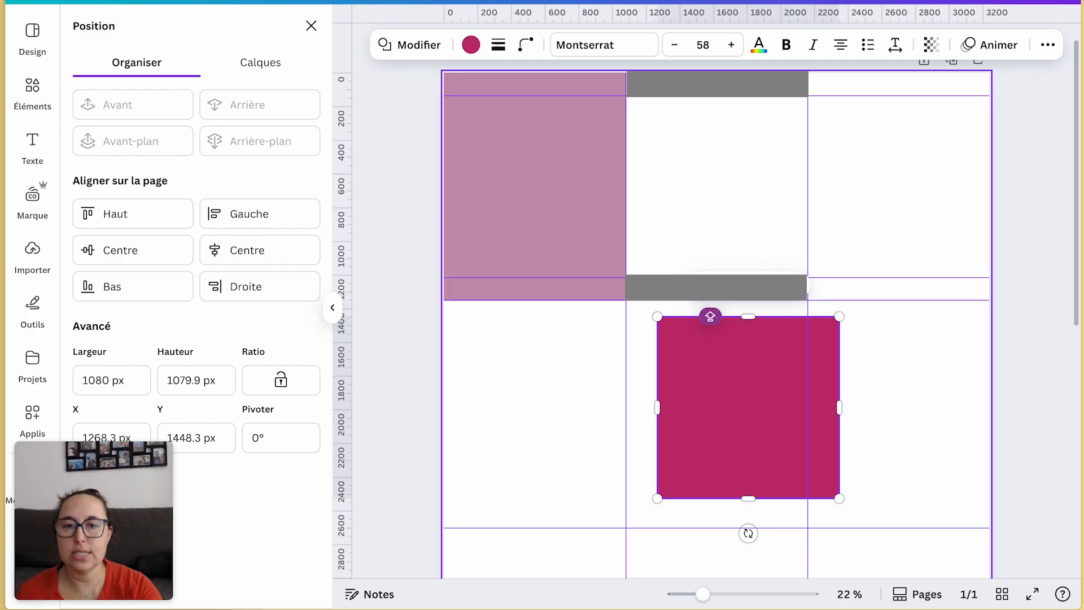
{"action": "scroll", "coordinate": [540, 143], "scroll_direction": "down", "scroll_amount": 2}
{"action": "left_click_drag", "start_coordinate": [540, 143], "coordinate": [540, 337]}
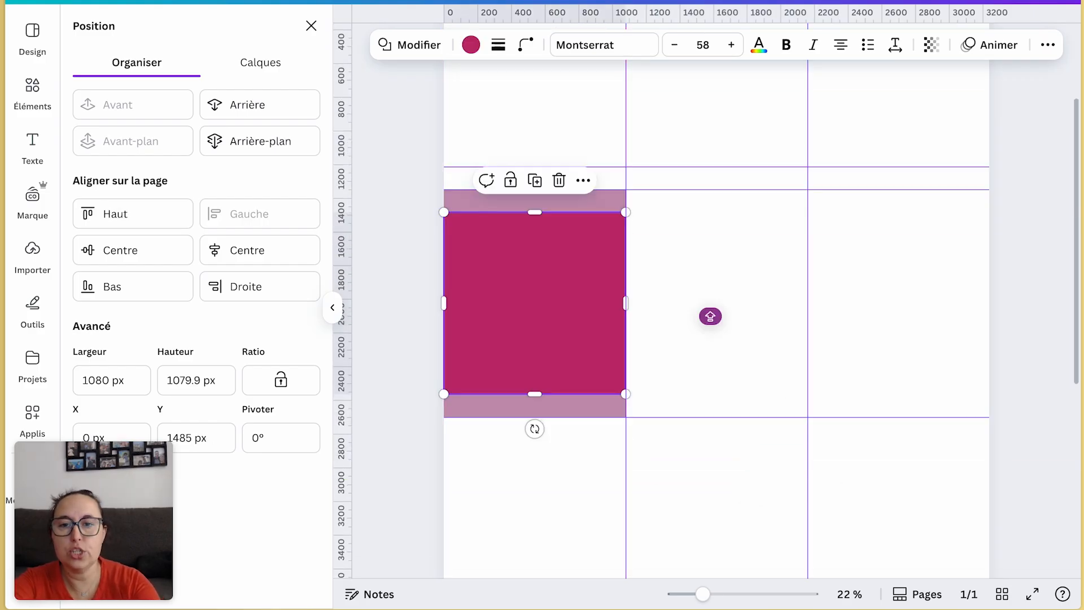
{"action": "left_click_drag", "start_coordinate": [497, 12], "coordinate": [484, 212]}
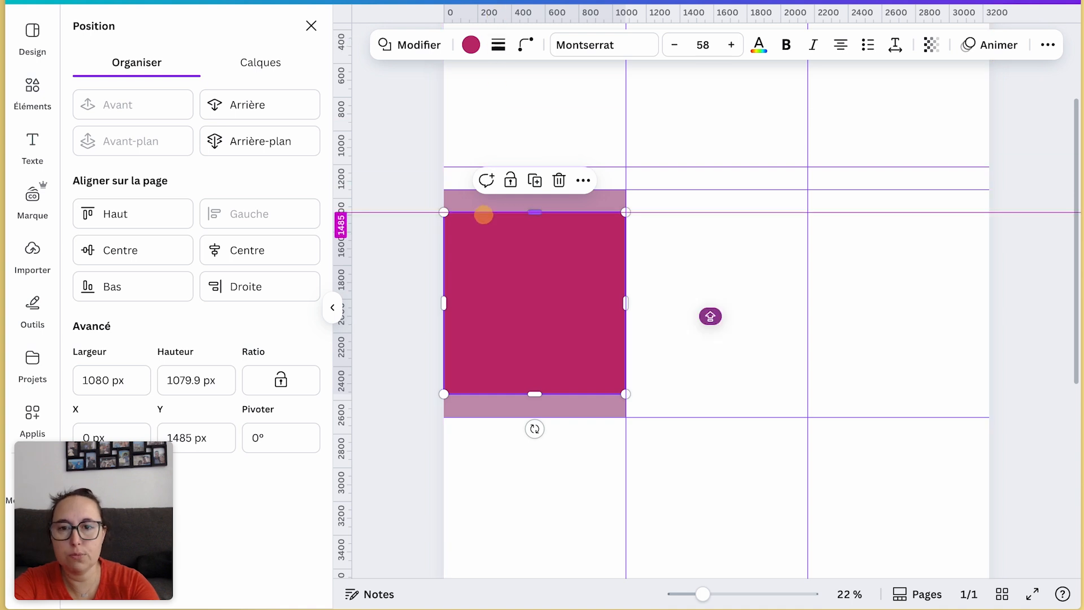
{"action": "left_click_drag", "start_coordinate": [533, 12], "coordinate": [547, 393]}
- Move the mauve rectangle to Y 2700 px in the third row, centre the magenta square on it, and add guides at the square's edges
{"action": "scroll", "coordinate": [706, 311], "scroll_direction": "down", "scroll_amount": 2}
{"action": "left_click_drag", "start_coordinate": [573, 213], "coordinate": [709, 314]}
{"action": "left_click_drag", "start_coordinate": [570, 237], "coordinate": [573, 467]}
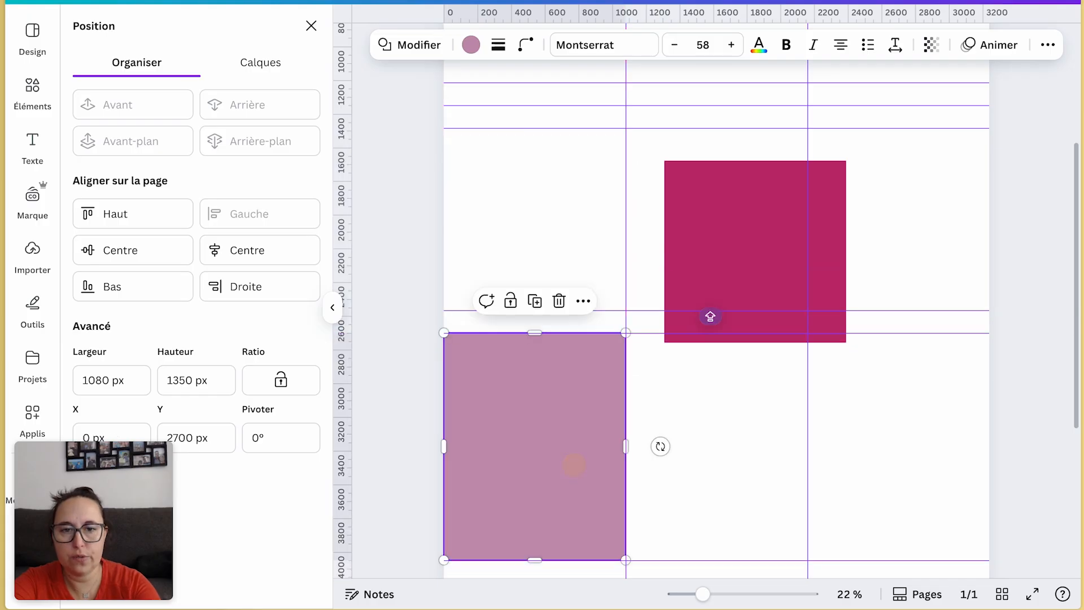
{"action": "scroll", "coordinate": [580, 441], "scroll_direction": "down", "scroll_amount": 4}
{"action": "left_click_drag", "start_coordinate": [747, 152], "coordinate": [529, 310]}
{"action": "left_click_drag", "start_coordinate": [562, 178], "coordinate": [562, 179]}
{"action": "left_click_drag", "start_coordinate": [557, 12], "coordinate": [554, 361]}
- Move the mauve rectangle and magenta square into the fourth row's first cell and add a guide along the square's bottom edge
{"action": "scroll", "coordinate": [556, 316], "scroll_direction": "down", "scroll_amount": 2}
{"action": "left_click_drag", "start_coordinate": [551, 187], "coordinate": [559, 413]}
{"action": "left_click_drag", "start_coordinate": [646, 277], "coordinate": [534, 445]}
{"action": "left_click_drag", "start_coordinate": [515, 313], "coordinate": [516, 315]}
{"action": "left_click_drag", "start_coordinate": [522, 12], "coordinate": [530, 496]}
- Delete the magenta square and the mauve rectangle so only the guides remain on the page
{"action": "left_click", "coordinate": [539, 388]}
{"action": "key", "text": "Delete"}
{"action": "left_click", "coordinate": [542, 387]}
{"action": "key", "text": "Delete"}
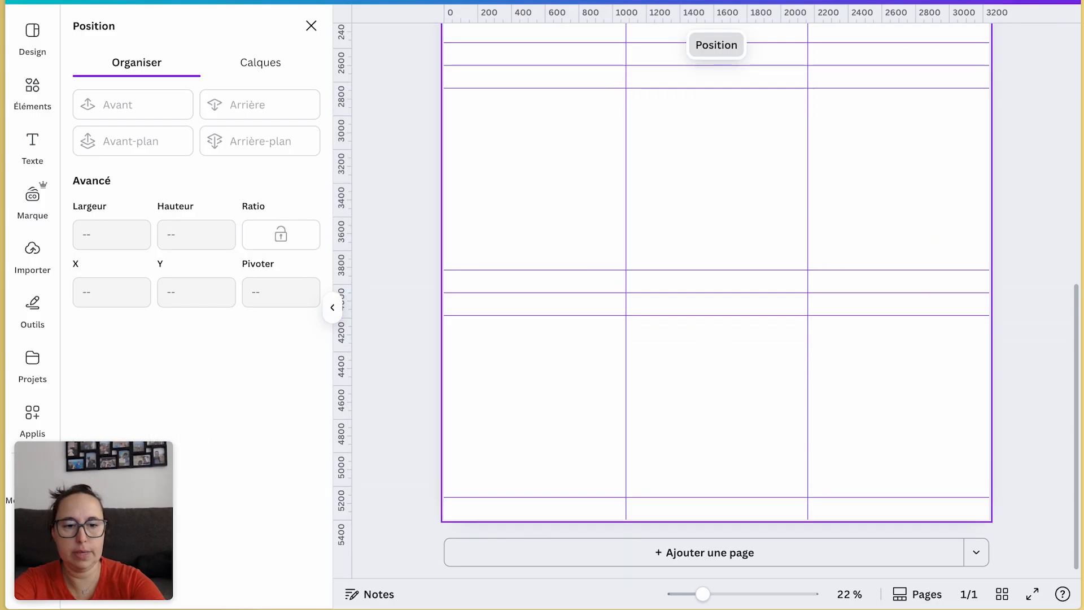
{"action": "left_click_drag", "start_coordinate": [703, 594], "coordinate": [681, 594]}
{"action": "scroll", "coordinate": [828, 363], "scroll_direction": "up", "scroll_amount": 3}
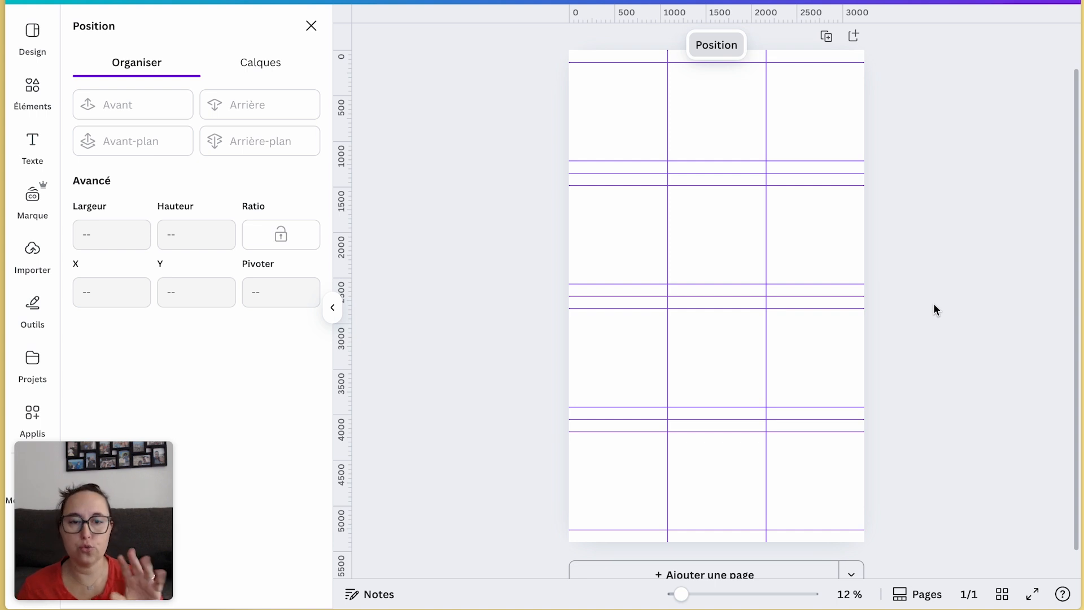
{"action": "key", "text": "r"}
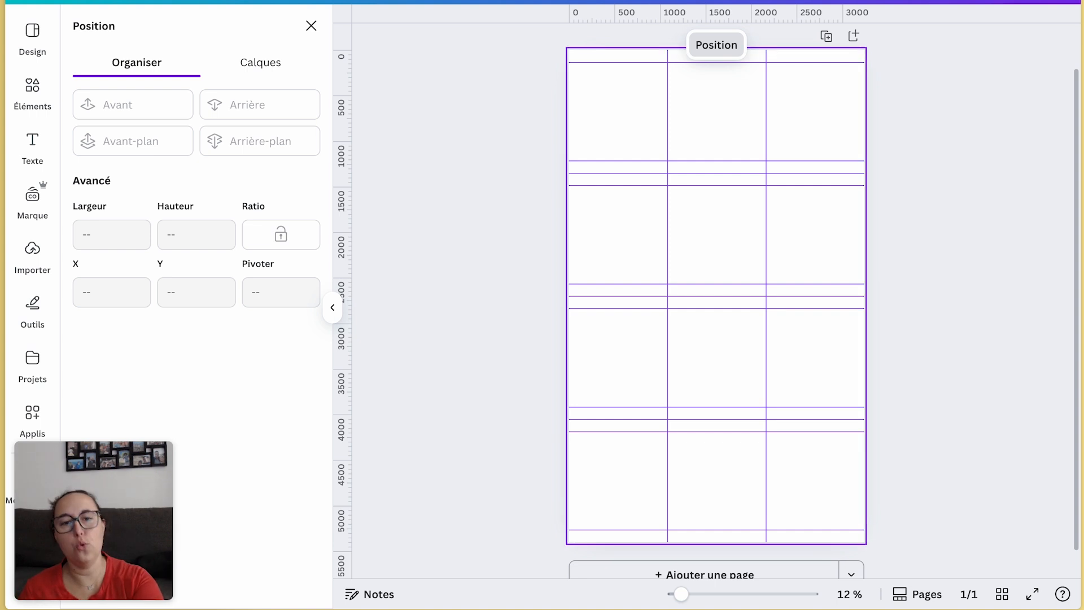
{"action": "left_click", "coordinate": [925, 474]}
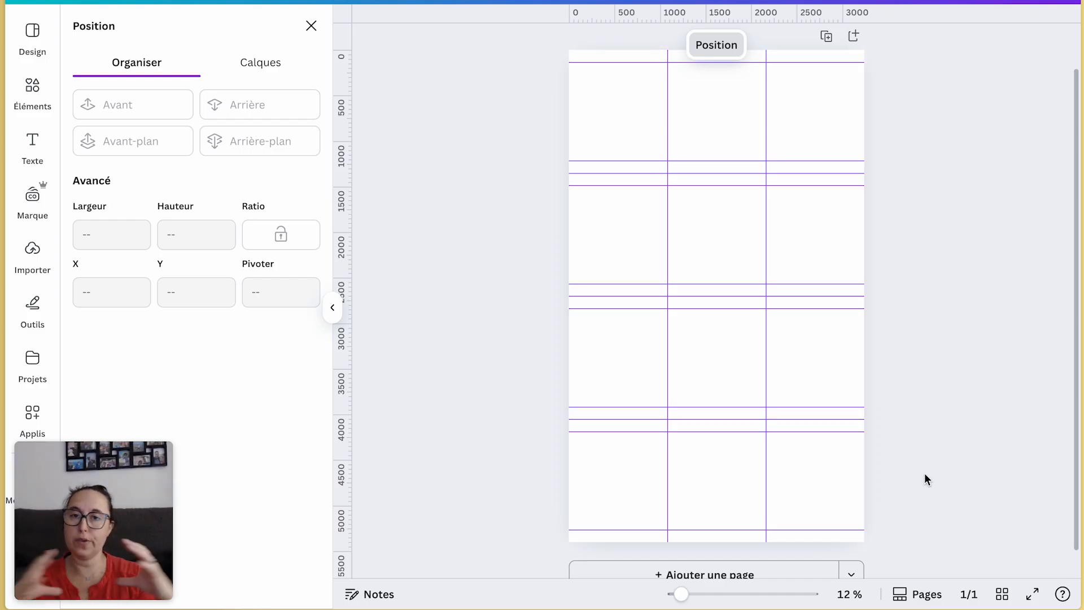
{"action": "key", "text": "Tab"}
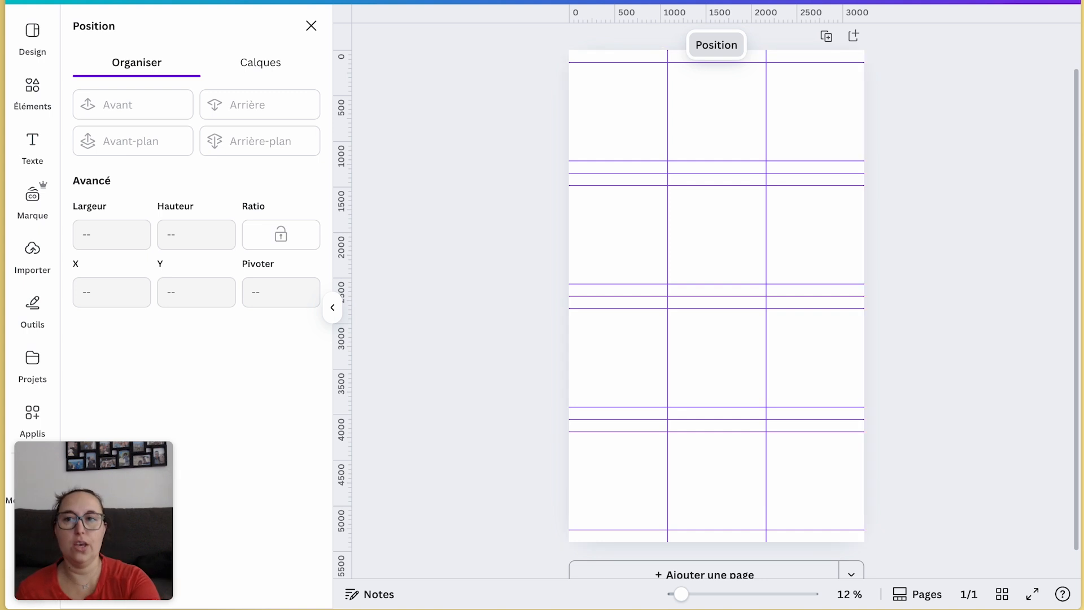
- Return to the home page and open the recent design Feed 2025
{"action": "left_click", "coordinate": [25, 2]}
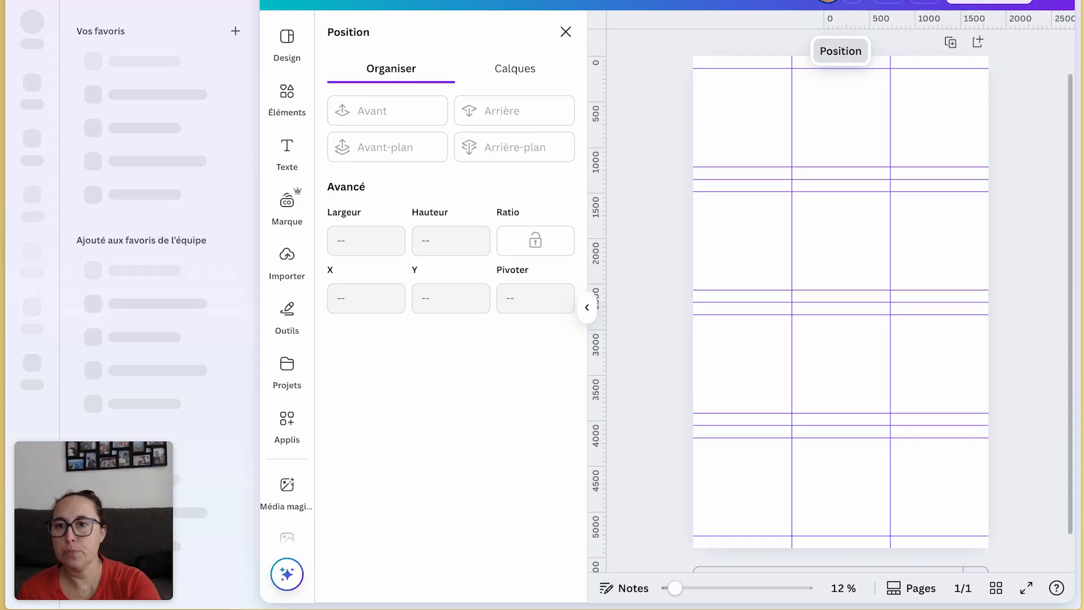
{"action": "left_click", "coordinate": [33, 86]}
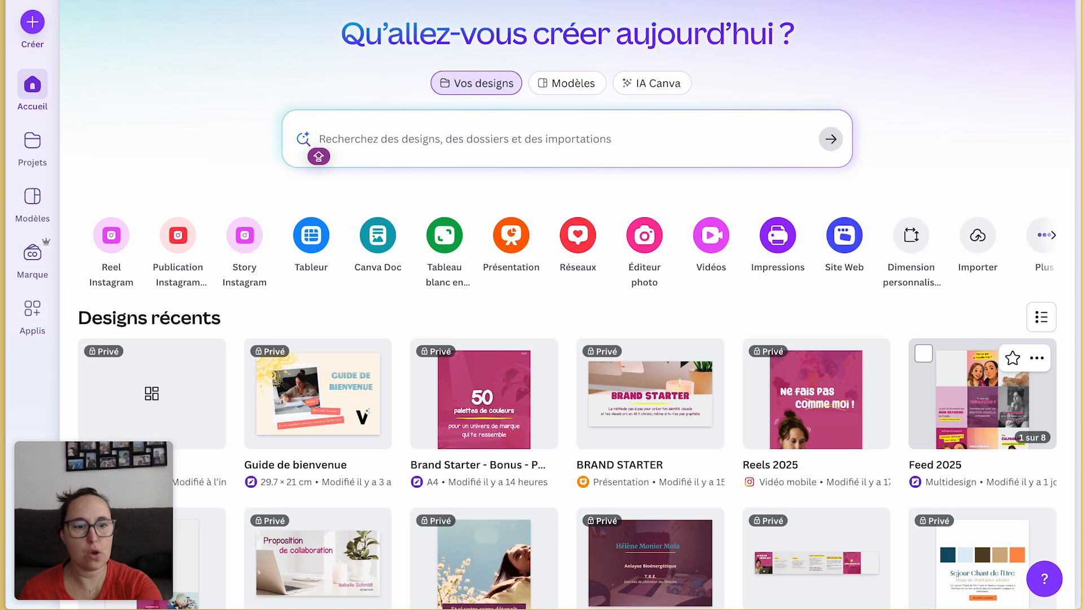
{"action": "left_click", "coordinate": [995, 399]}
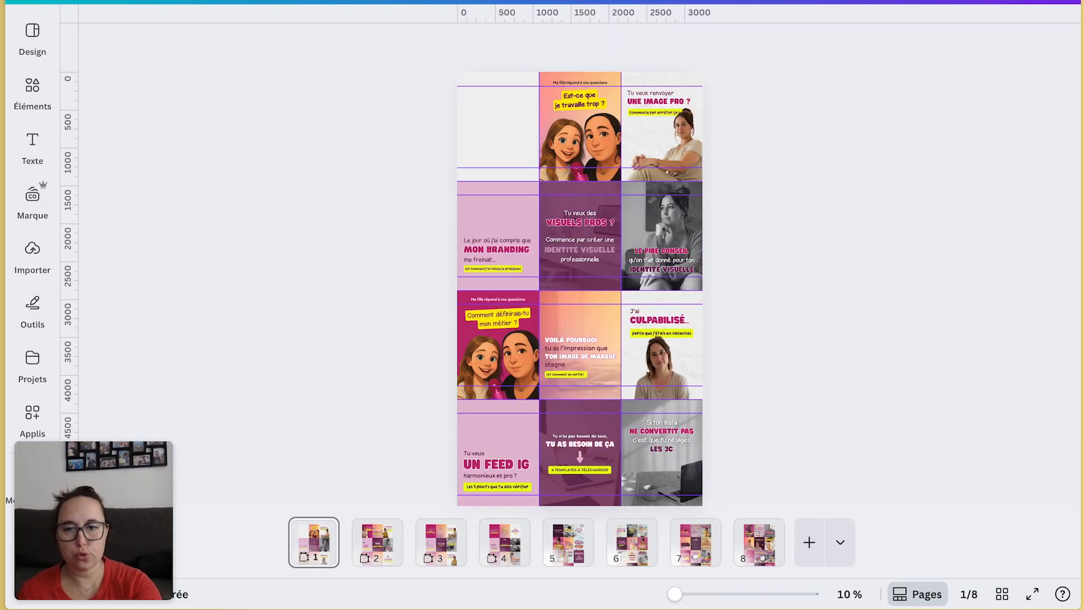
- Look through pages 1 to 4 of the Feed 2025 design to examine how the posts fit the guide grid
{"action": "left_click", "coordinate": [377, 541]}
{"action": "left_click", "coordinate": [443, 542]}
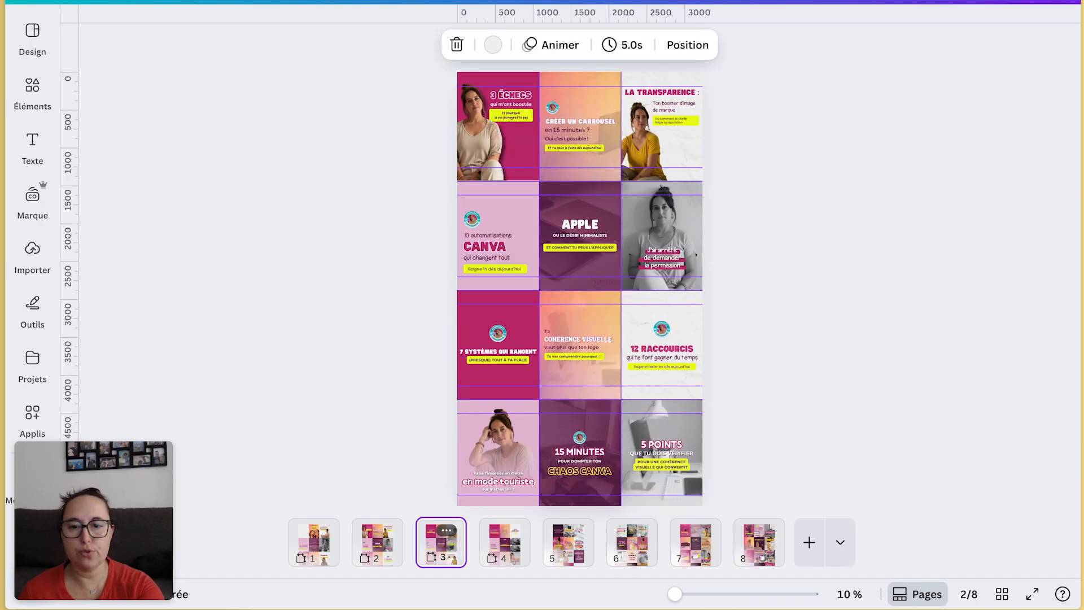
{"action": "left_click", "coordinate": [503, 550]}
{"action": "left_click", "coordinate": [443, 545]}
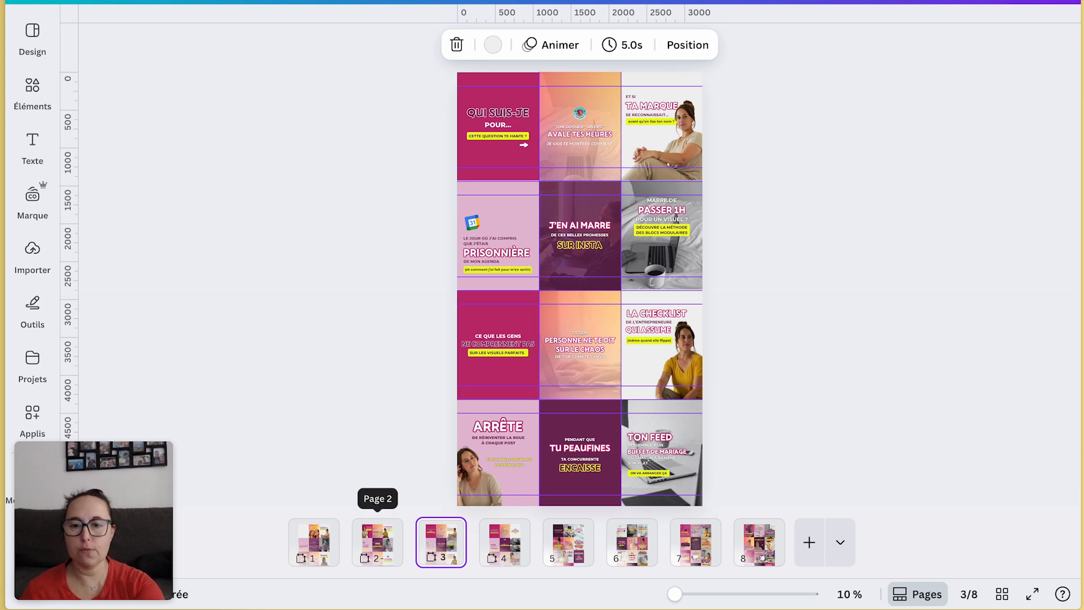
{"action": "left_click", "coordinate": [371, 552]}
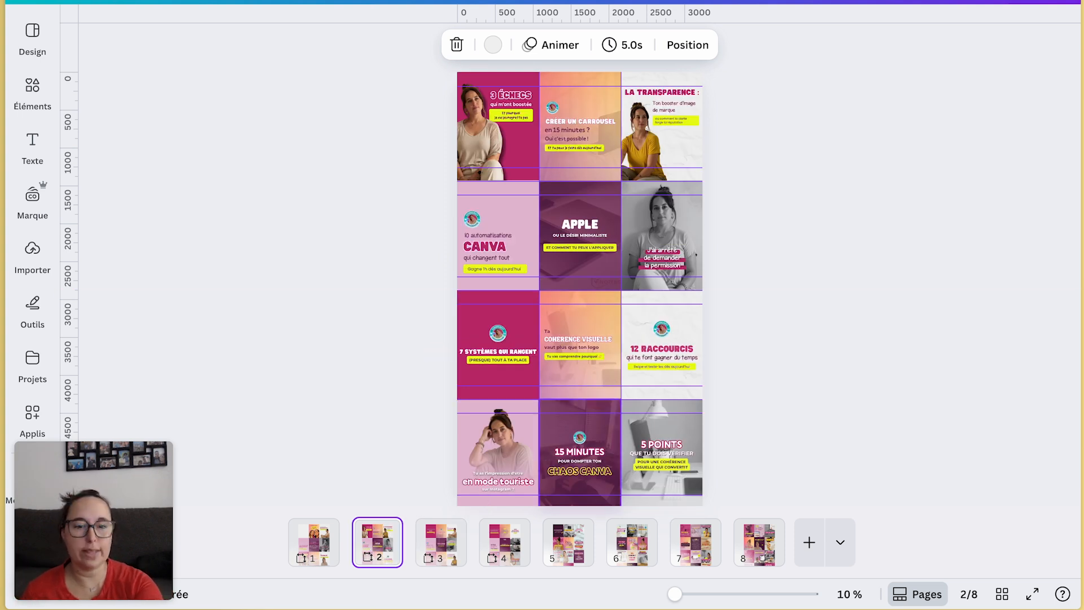
{"action": "left_click", "coordinate": [316, 545]}
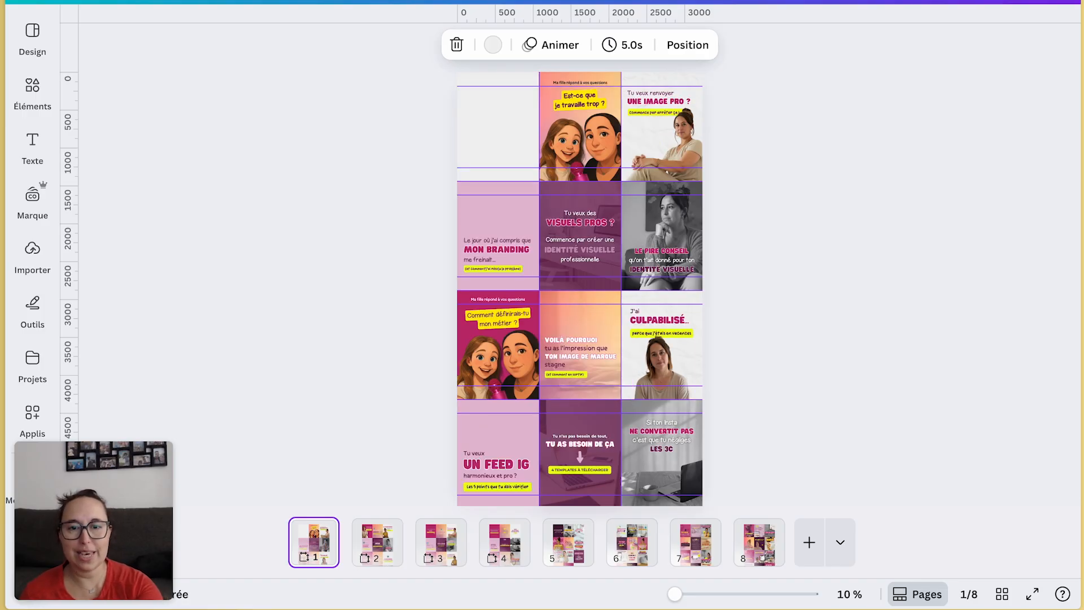
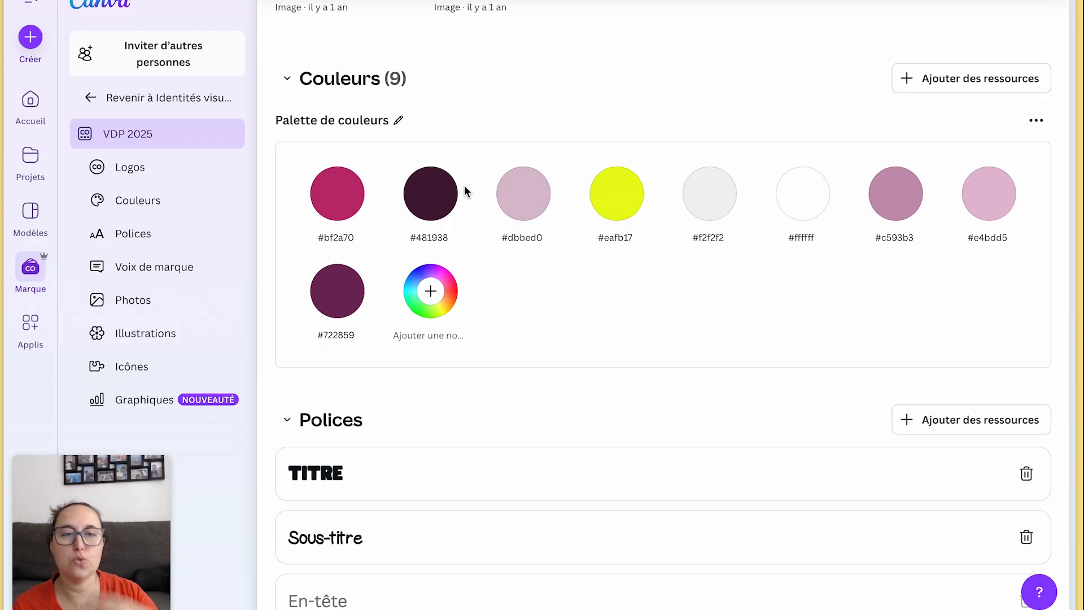
- Add a new colour to the VDP 2025 brand palette and remove it again
{"action": "left_click", "coordinate": [338, 241]}
{"action": "left_click", "coordinate": [504, 268]}
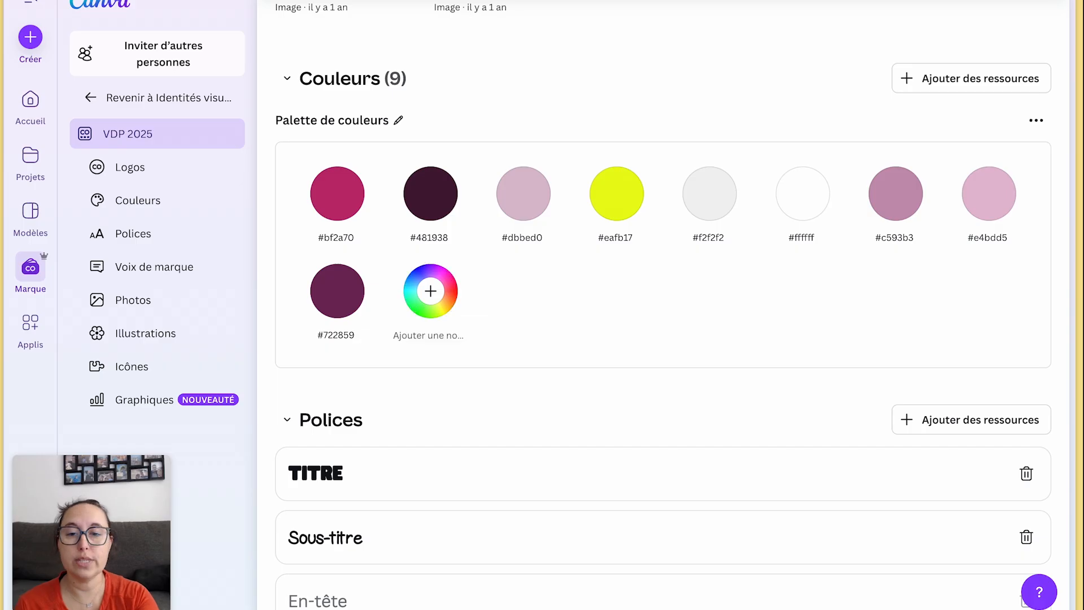
{"action": "left_click", "coordinate": [427, 294]}
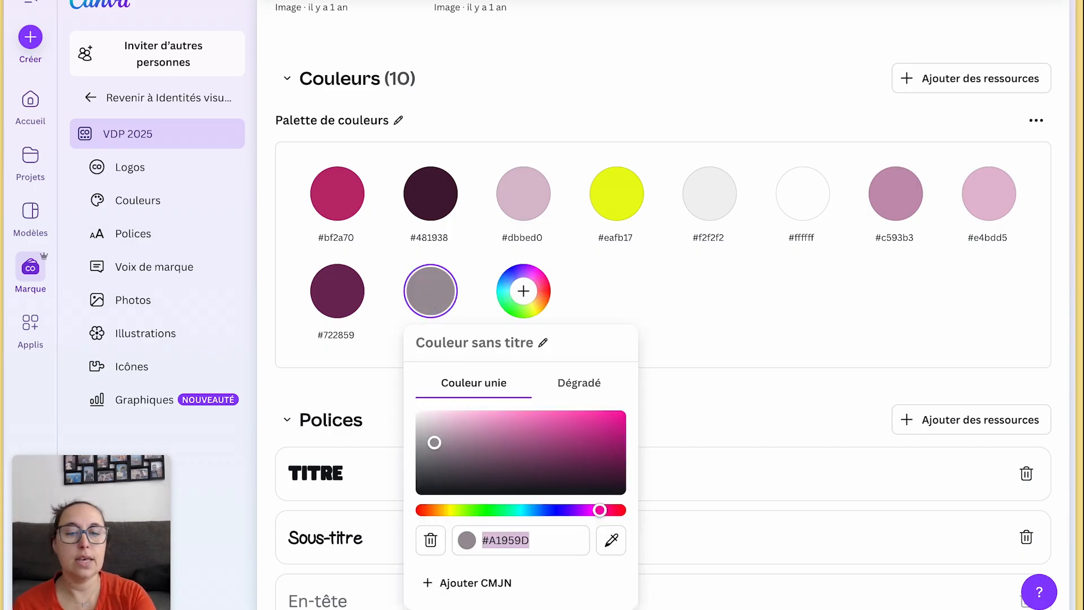
{"action": "left_click", "coordinate": [435, 545]}
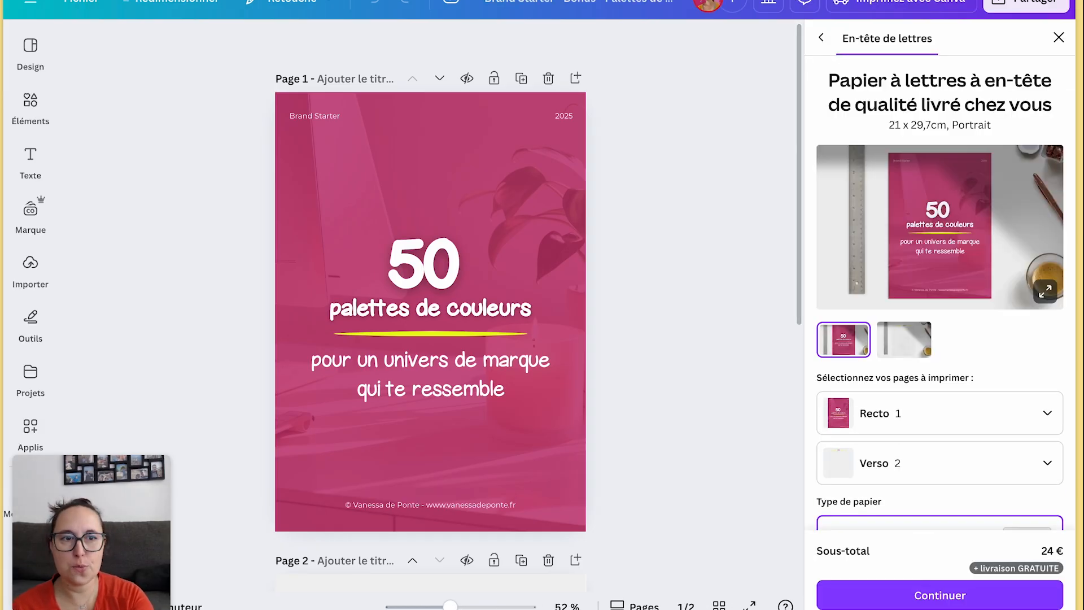
- Close the print options and shuffle the VDP 2025 palette on page 1 until the cover is dark plum with a yellow underline
{"action": "left_click", "coordinate": [1058, 37]}
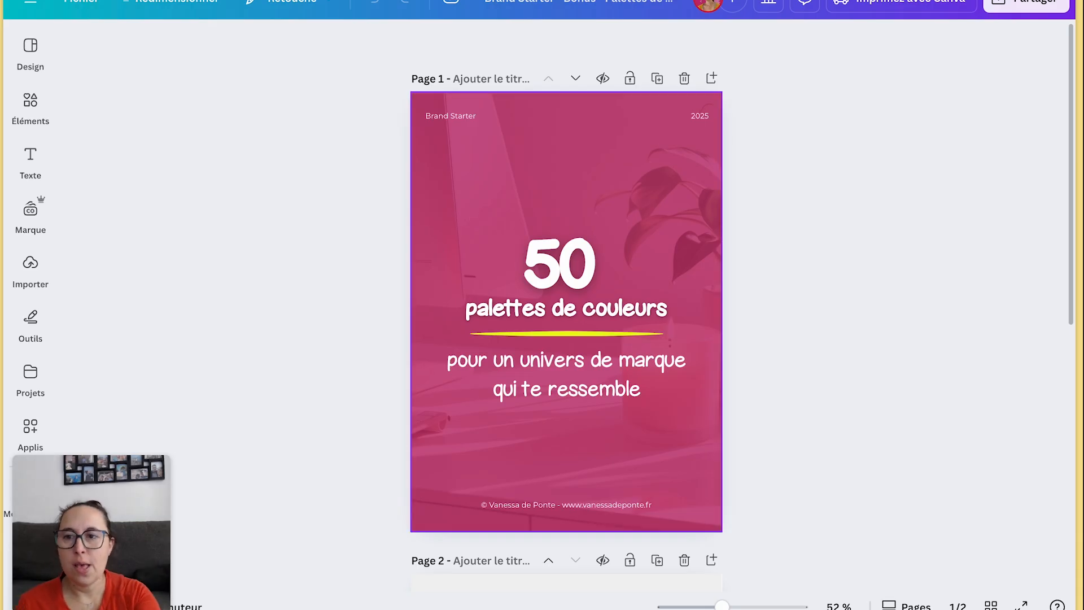
{"action": "left_click", "coordinate": [34, 215]}
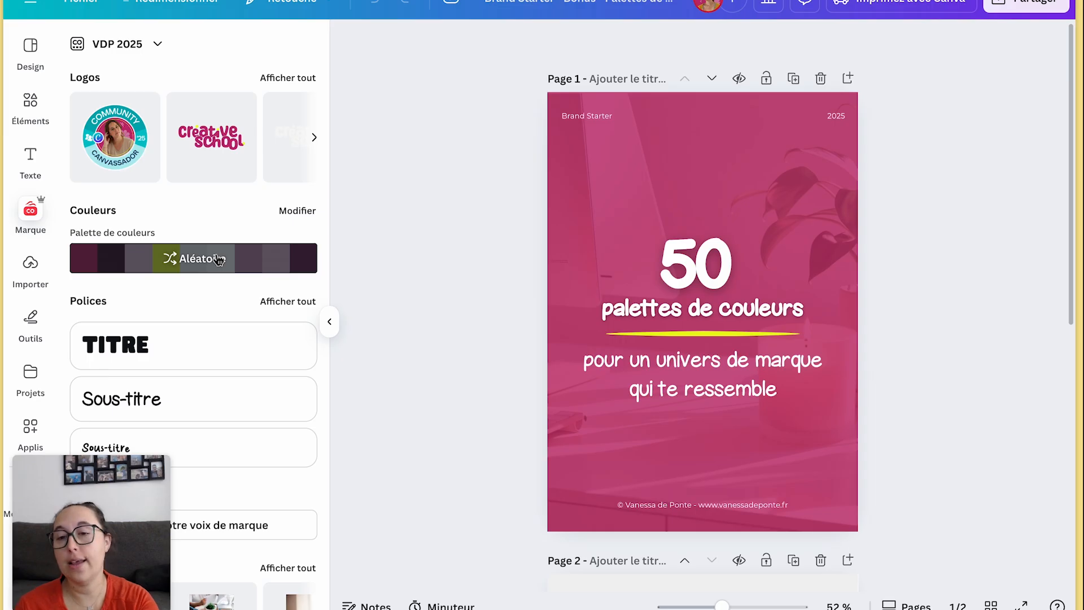
{"action": "left_click", "coordinate": [188, 265]}
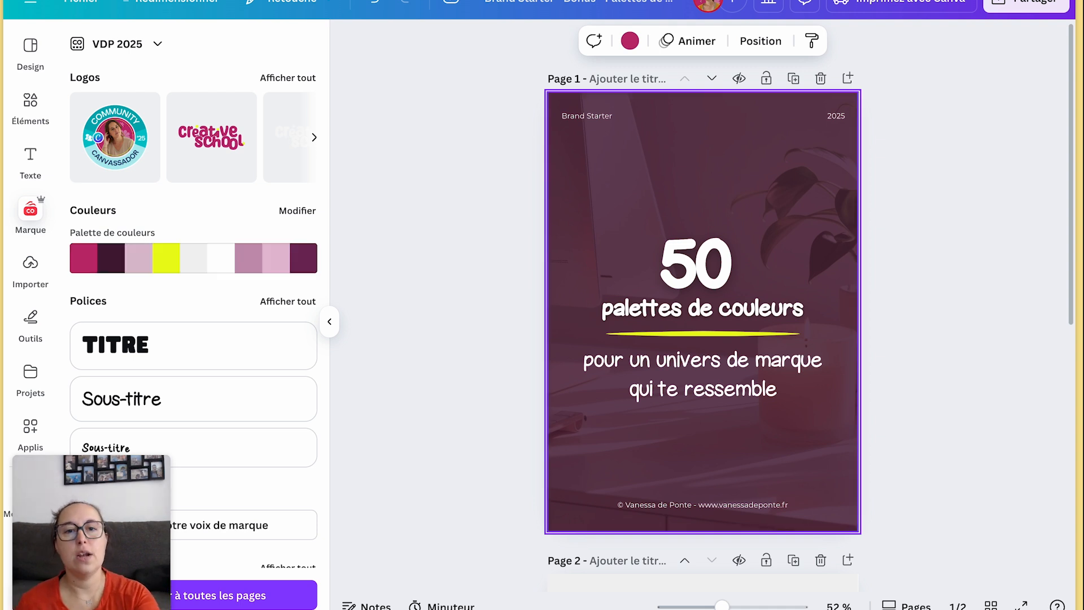
{"action": "left_click", "coordinate": [186, 265]}
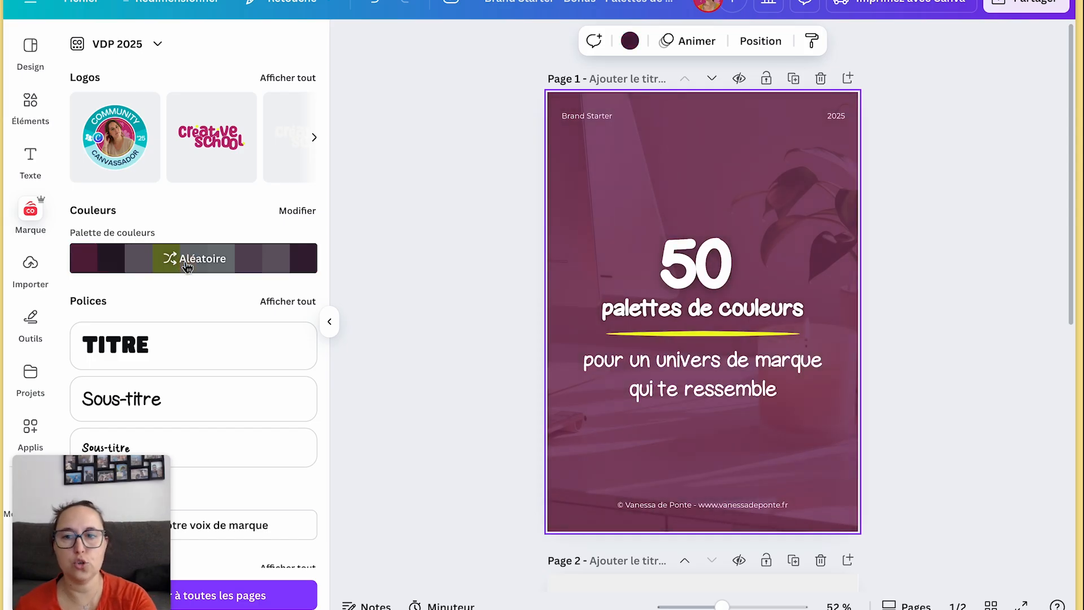
{"action": "left_click", "coordinate": [186, 265]}
{"action": "left_click", "coordinate": [187, 266]}
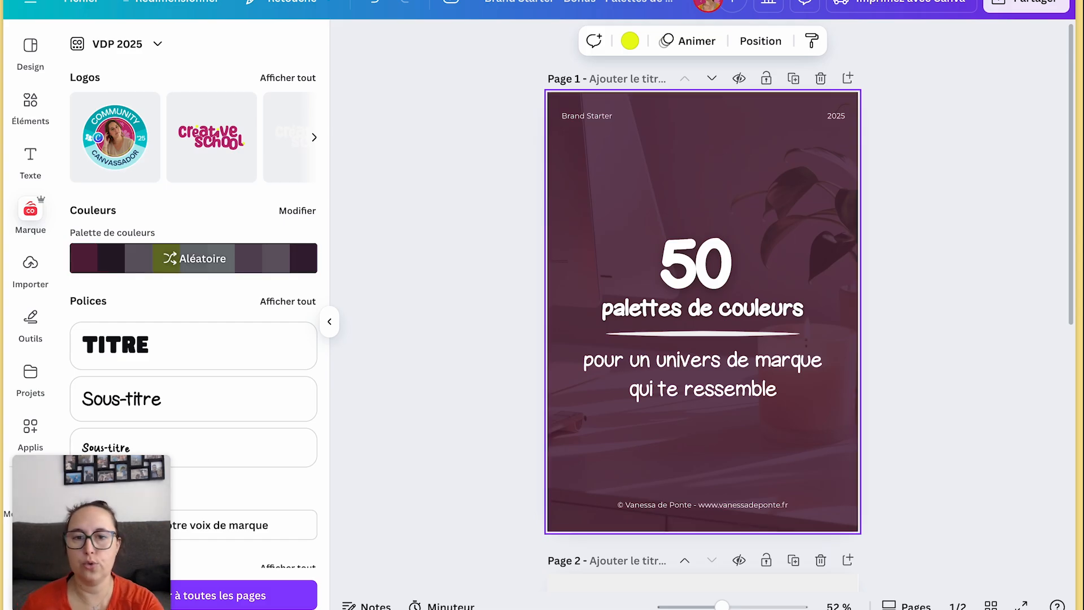
{"action": "left_click", "coordinate": [187, 265]}
{"action": "left_click", "coordinate": [186, 263]}
{"action": "left_click", "coordinate": [187, 263]}
{"action": "left_click", "coordinate": [186, 263]}
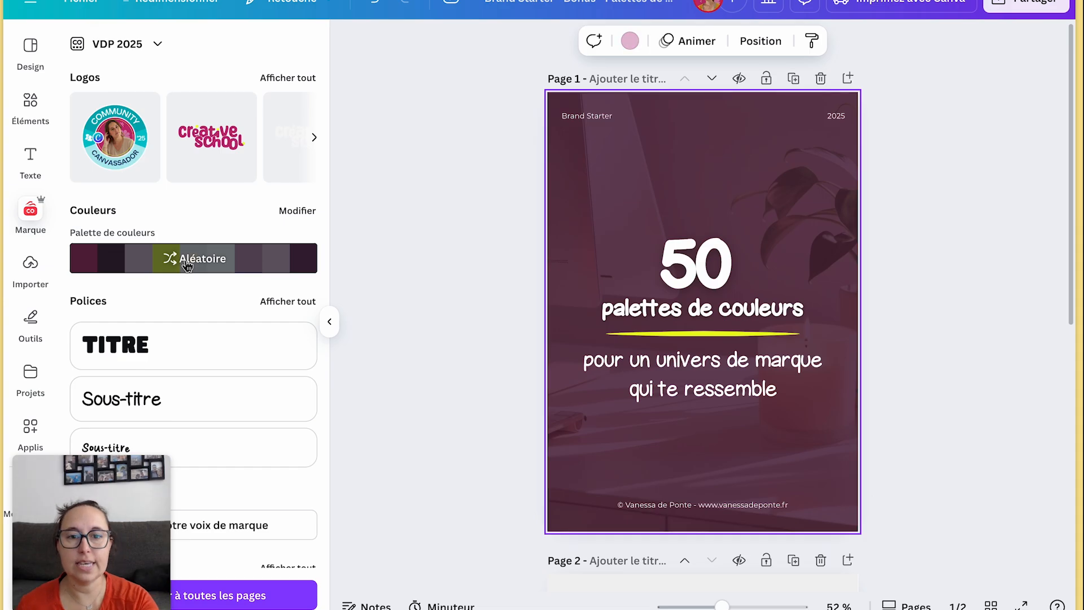
- Shuffle the VDP 2025 palette on the Joie page until it has a dark plum background, a white title and mauve lines
{"action": "scroll", "coordinate": [612, 245], "scroll_direction": "down", "scroll_amount": 8}
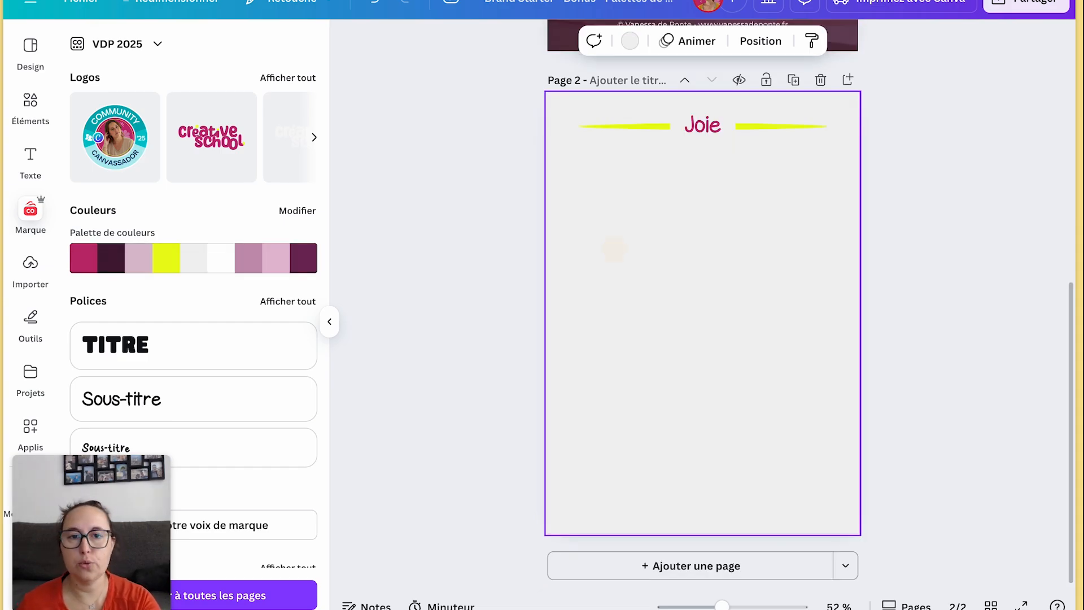
{"action": "left_click", "coordinate": [177, 255]}
{"action": "left_click", "coordinate": [180, 258]}
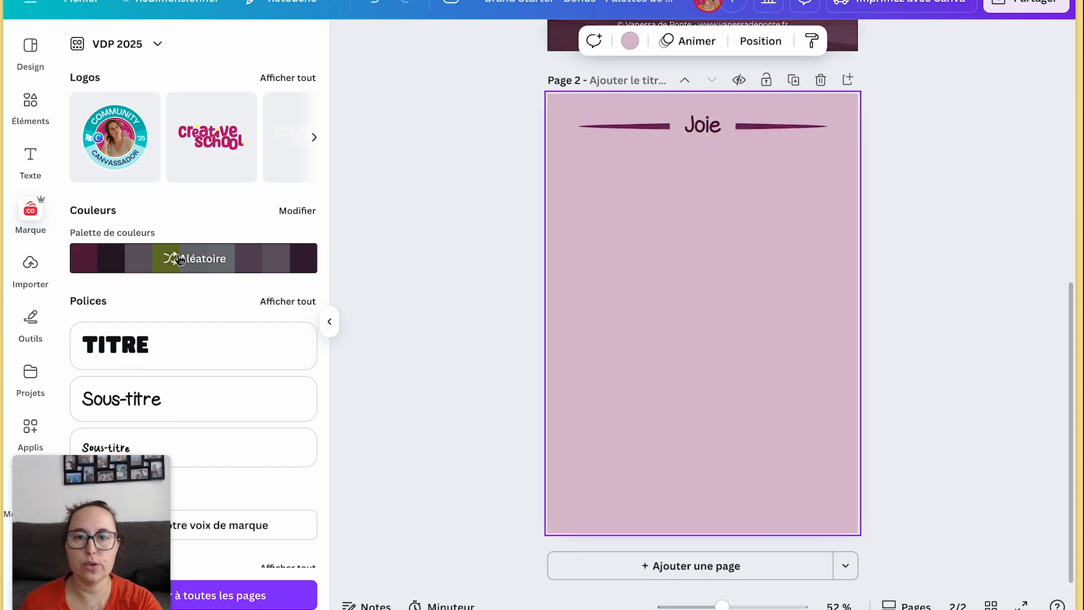
{"action": "left_click", "coordinate": [179, 259]}
{"action": "left_click", "coordinate": [180, 258]}
{"action": "left_click", "coordinate": [180, 258]}
{"action": "left_click", "coordinate": [179, 259]}
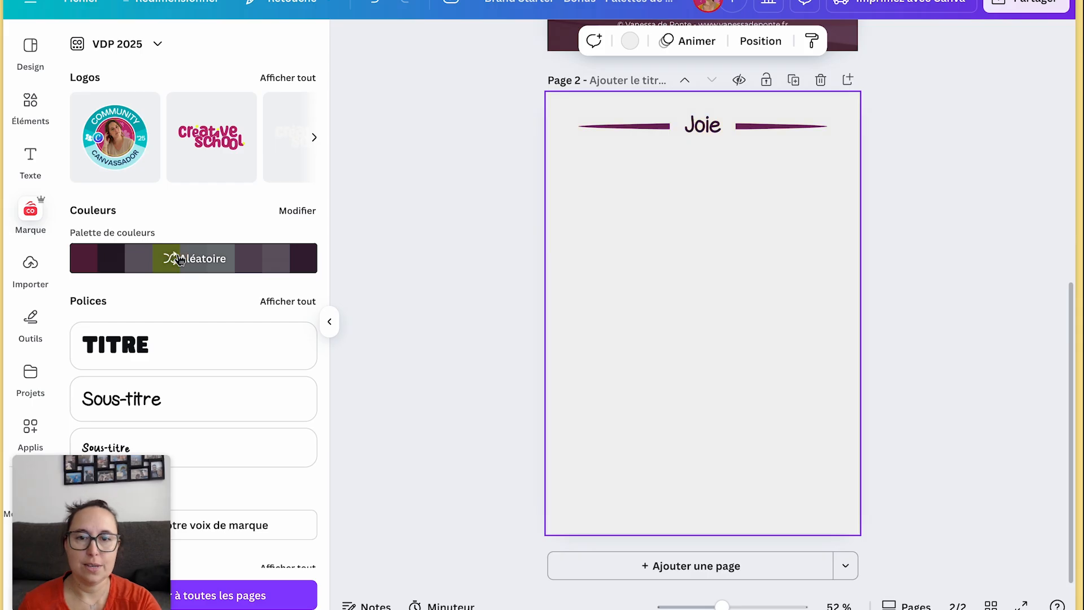
{"action": "left_click", "coordinate": [180, 259]}
{"action": "left_click", "coordinate": [180, 258]}
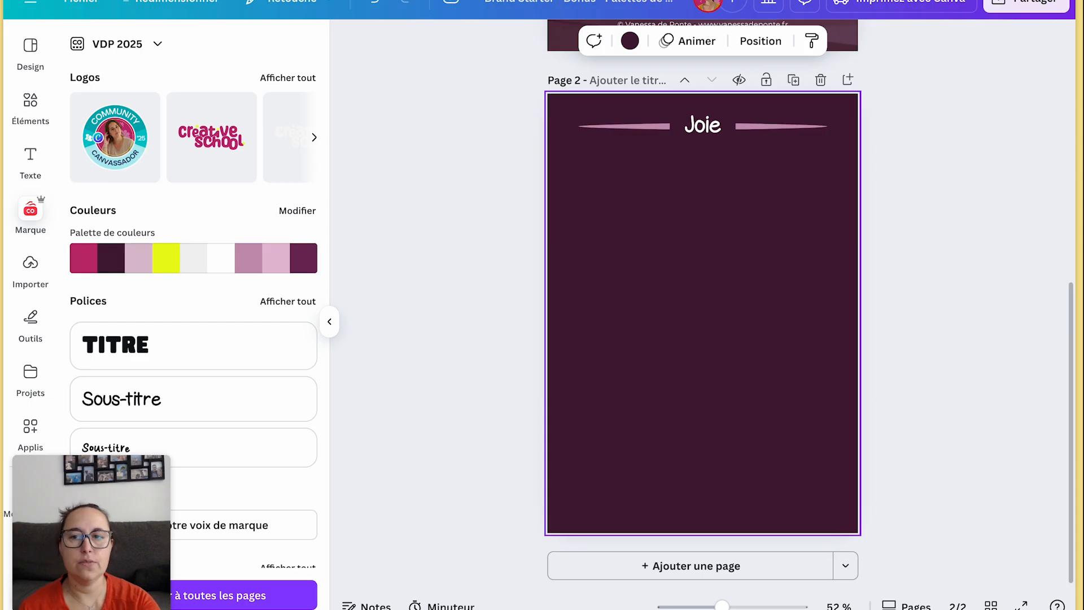
- Insert the uploaded brand colour palette image from the "couleurs" results onto page 1
{"action": "scroll", "coordinate": [692, 345], "scroll_direction": "up", "scroll_amount": 2}
{"action": "scroll", "coordinate": [692, 345], "scroll_direction": "up", "scroll_amount": 6}
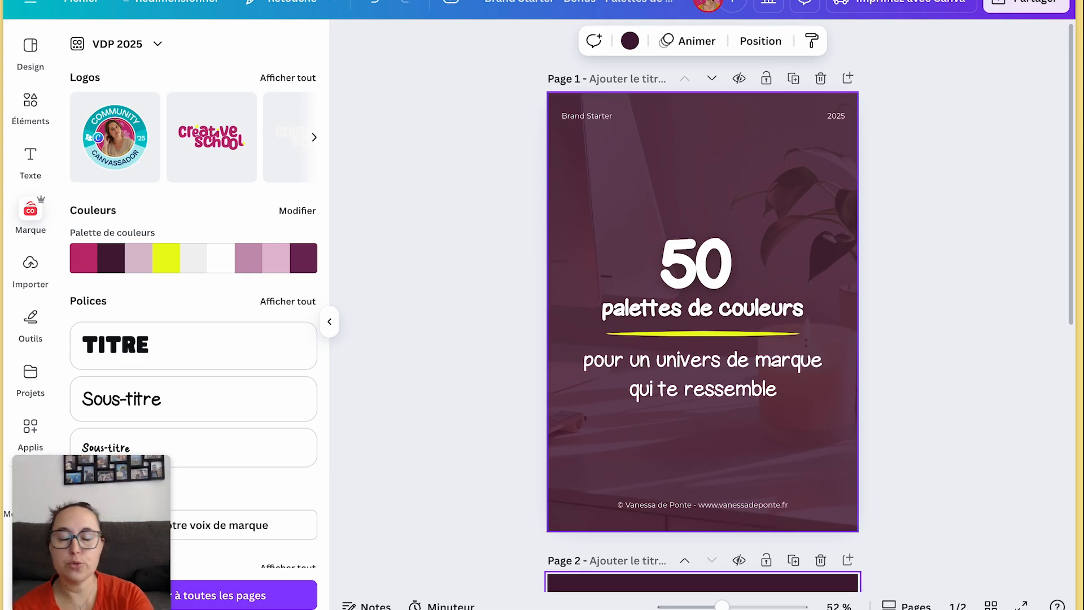
{"action": "left_click", "coordinate": [705, 154]}
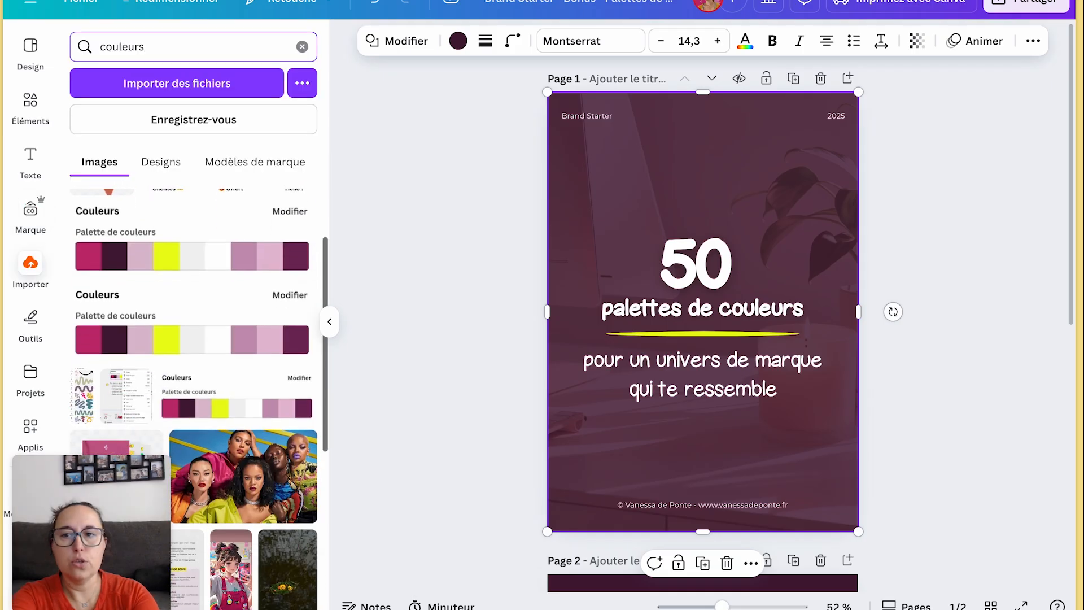
{"action": "scroll", "coordinate": [205, 296], "scroll_direction": "down", "scroll_amount": 1}
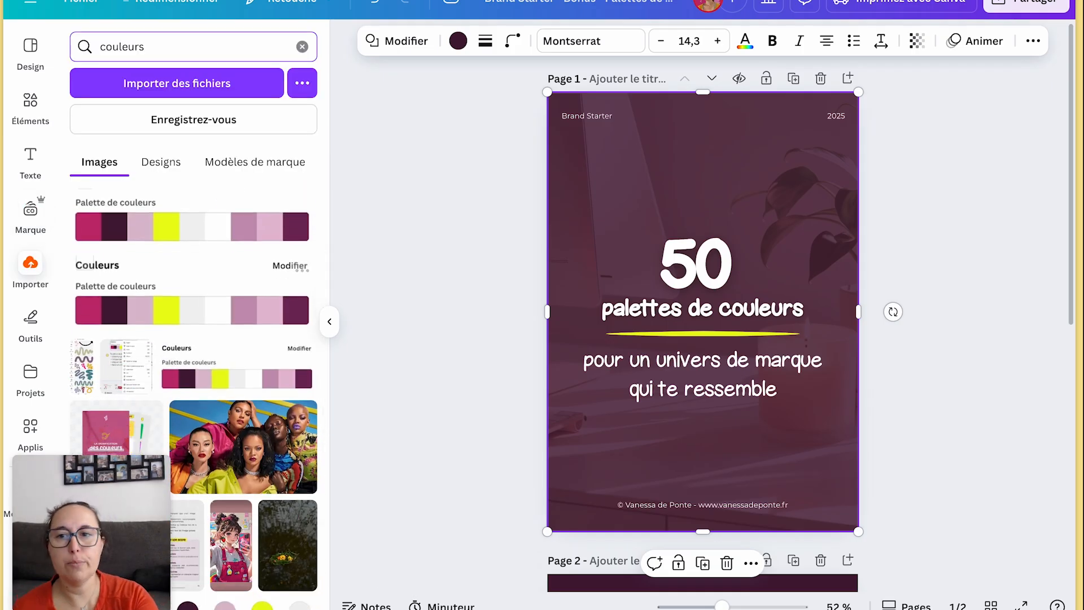
{"action": "left_click", "coordinate": [136, 225]}
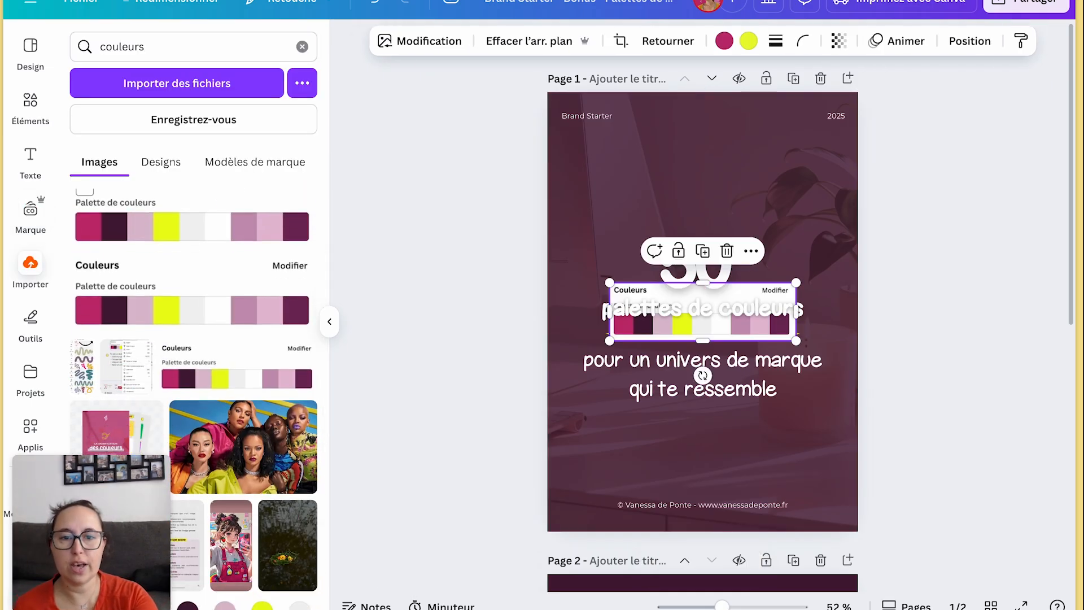
- Move the palette image above the "50 palettes de couleurs" title and apply its colours to page 1
{"action": "left_click_drag", "start_coordinate": [703, 311], "coordinate": [696, 152]}
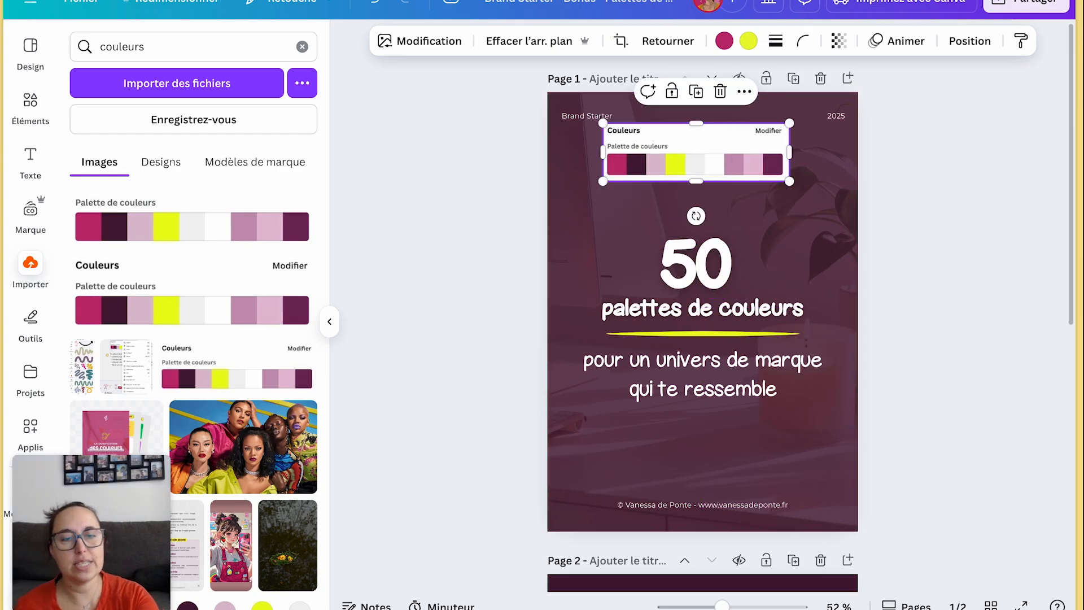
{"action": "right_click", "coordinate": [716, 153]}
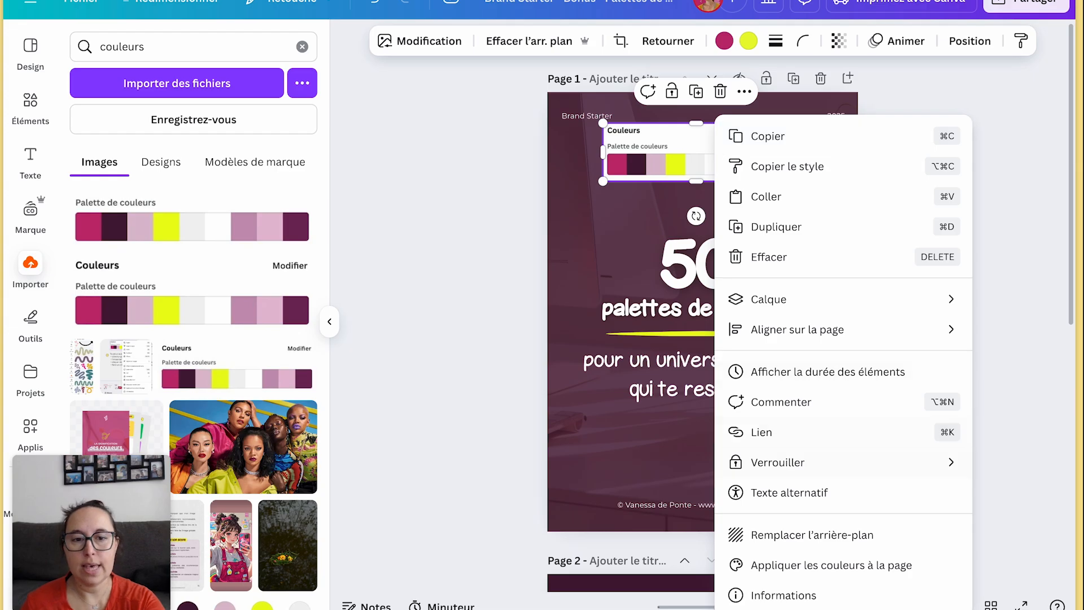
{"action": "left_click", "coordinate": [770, 565]}
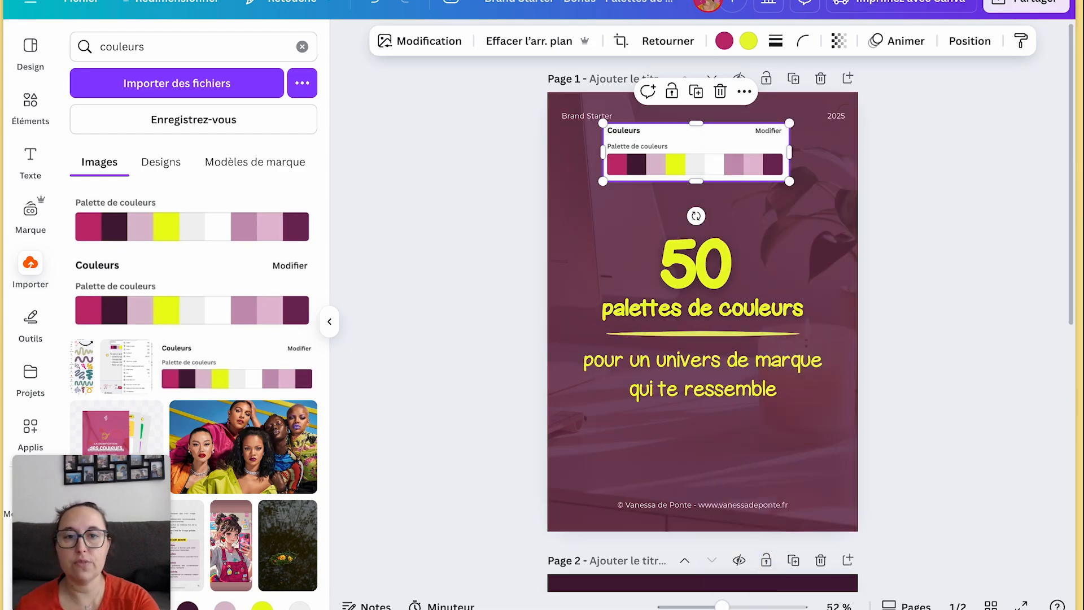
- Shuffle the palette image's colours on page 1 until the cover is plum with off-white text and a yellow underline, and delete the image
{"action": "right_click", "coordinate": [717, 153]}
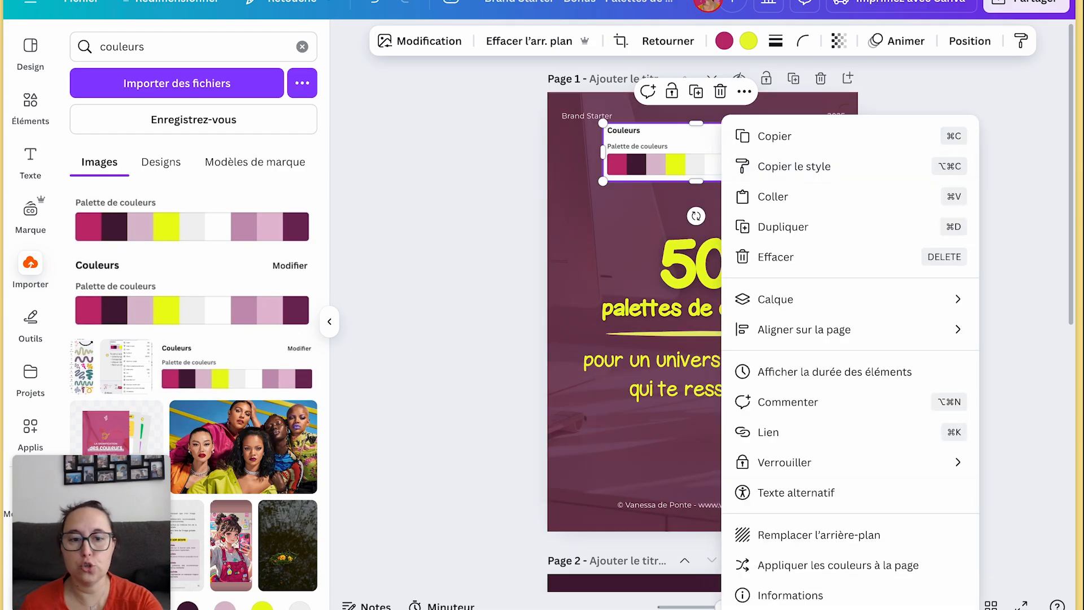
{"action": "left_click", "coordinate": [825, 564]}
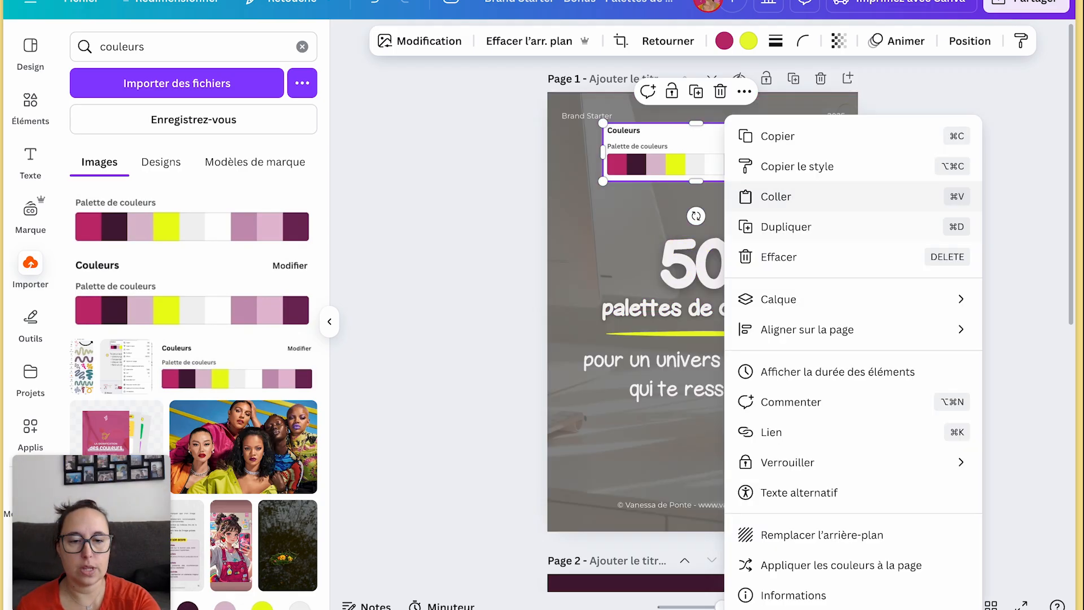
{"action": "left_click", "coordinate": [813, 565]}
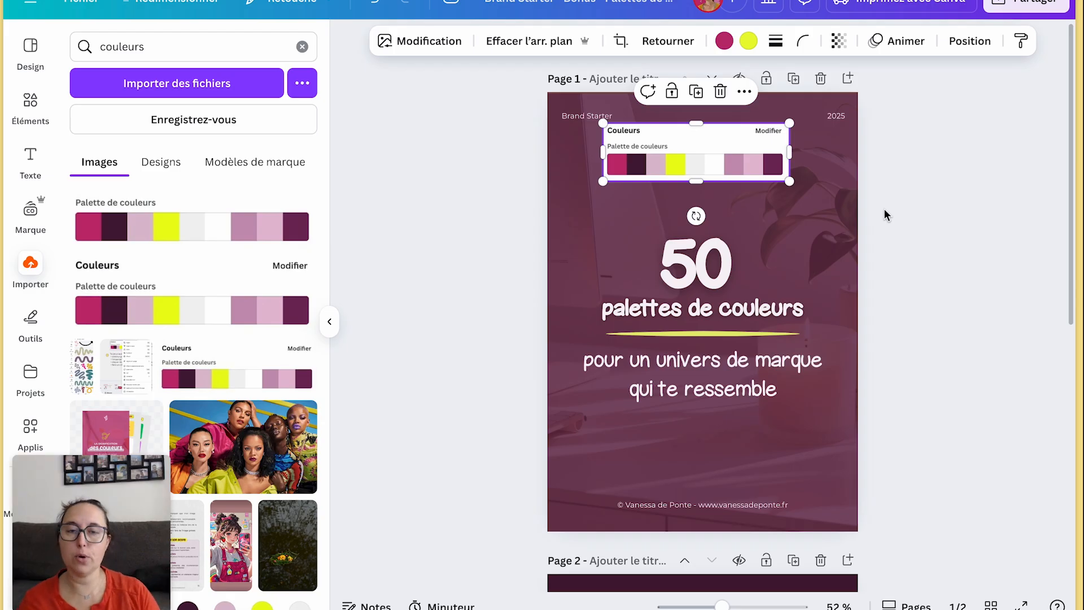
{"action": "key", "text": "Delete"}
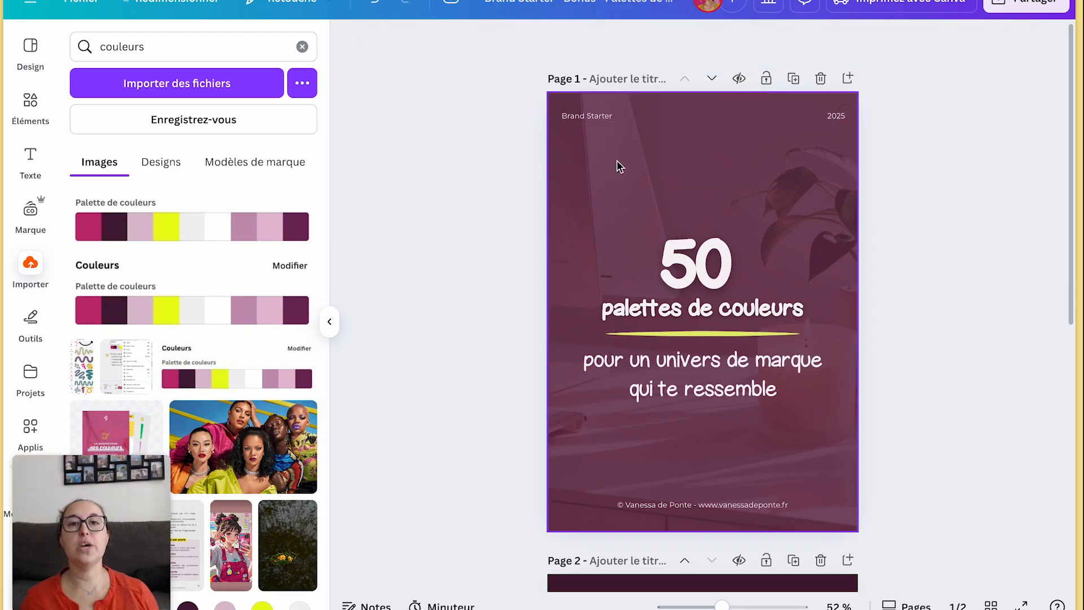